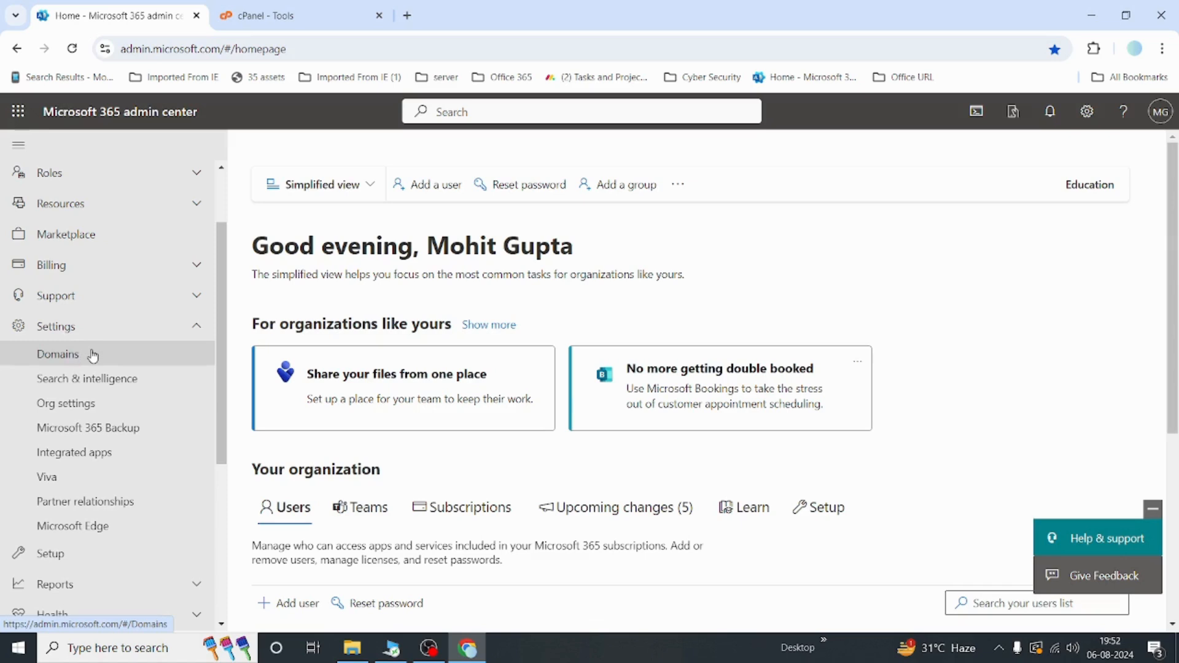
Step: Open the Domains settings page and start adding a new domain
left_click(92, 355)
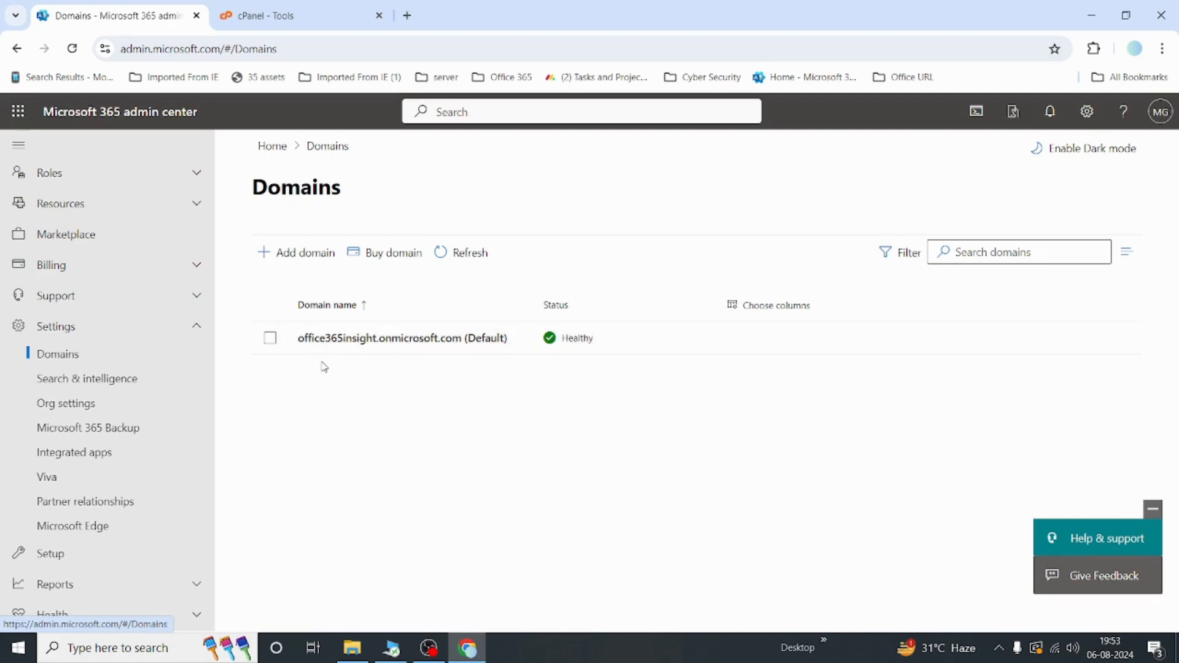
left_click(427, 352)
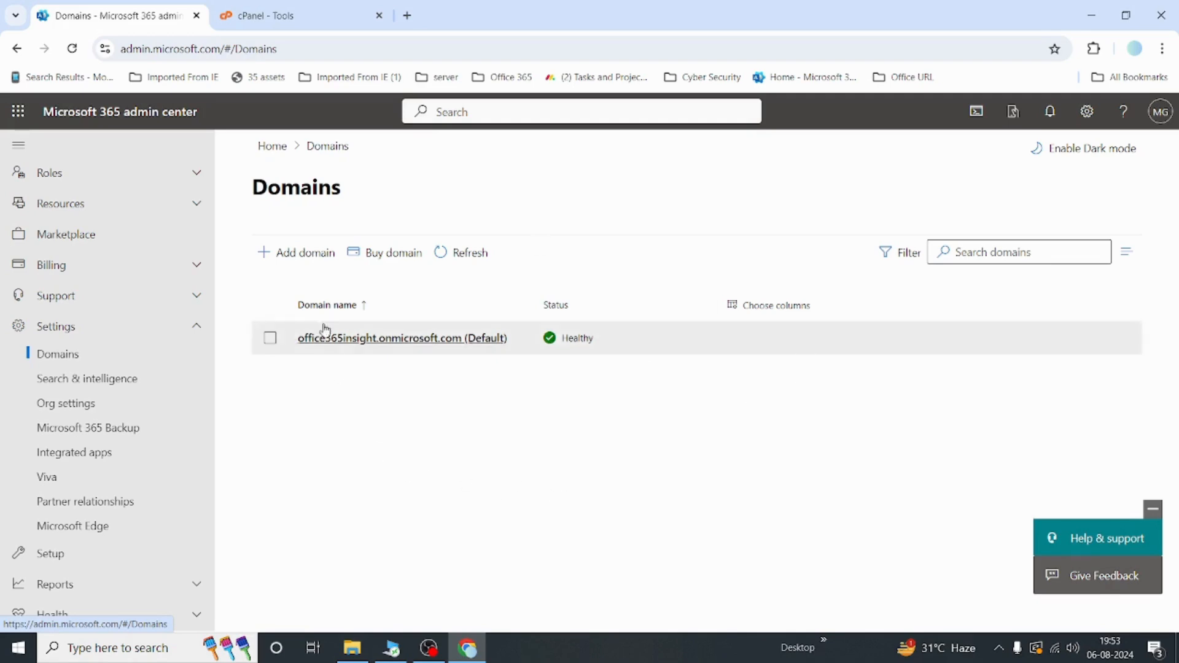
left_click(293, 259)
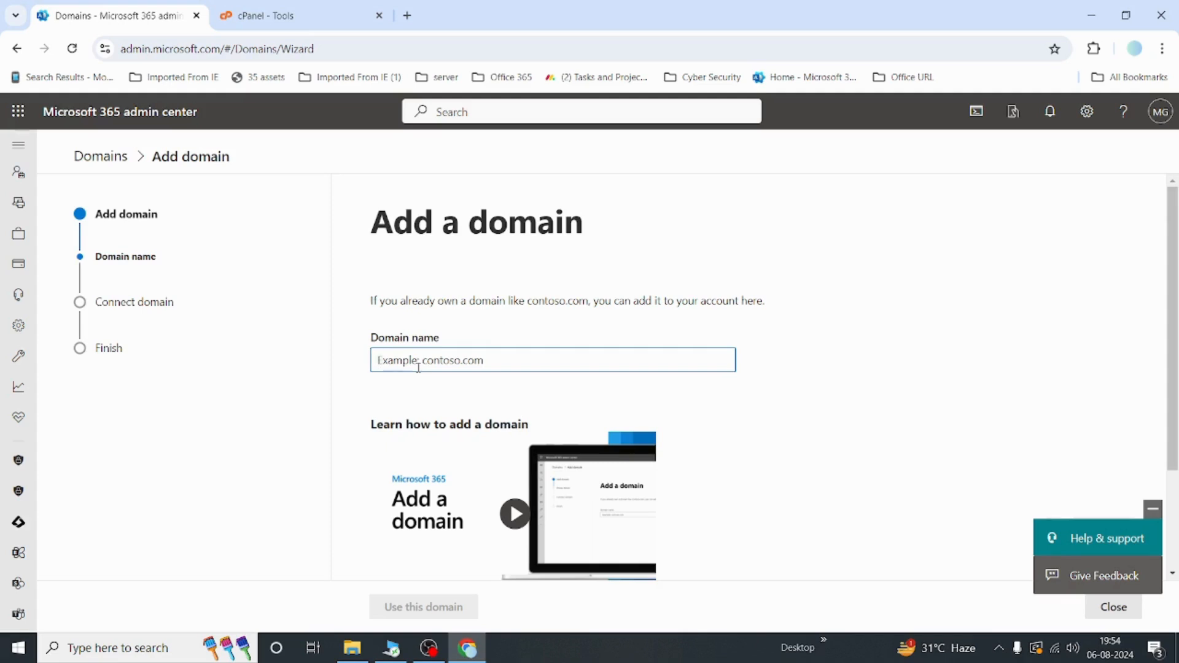
type("www")
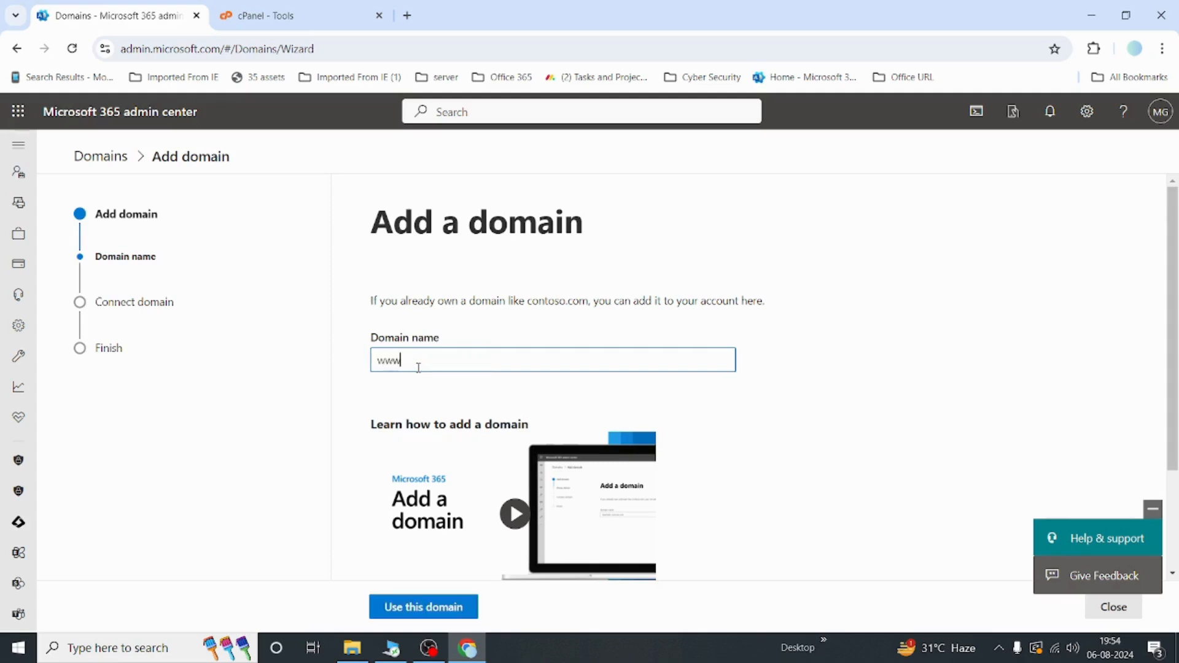
key("BackSpace")
key("BackSpace")
key("BackSpace")
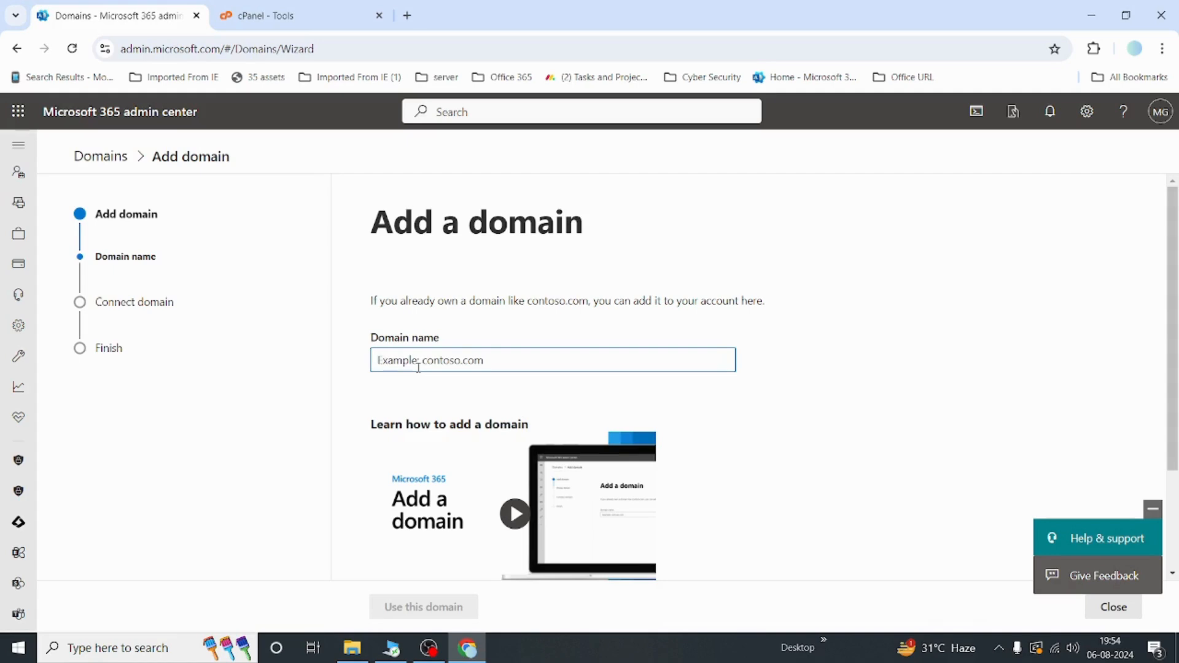
Step: Enter matrixdatapro.com as the domain name and use this domain
type("matr")
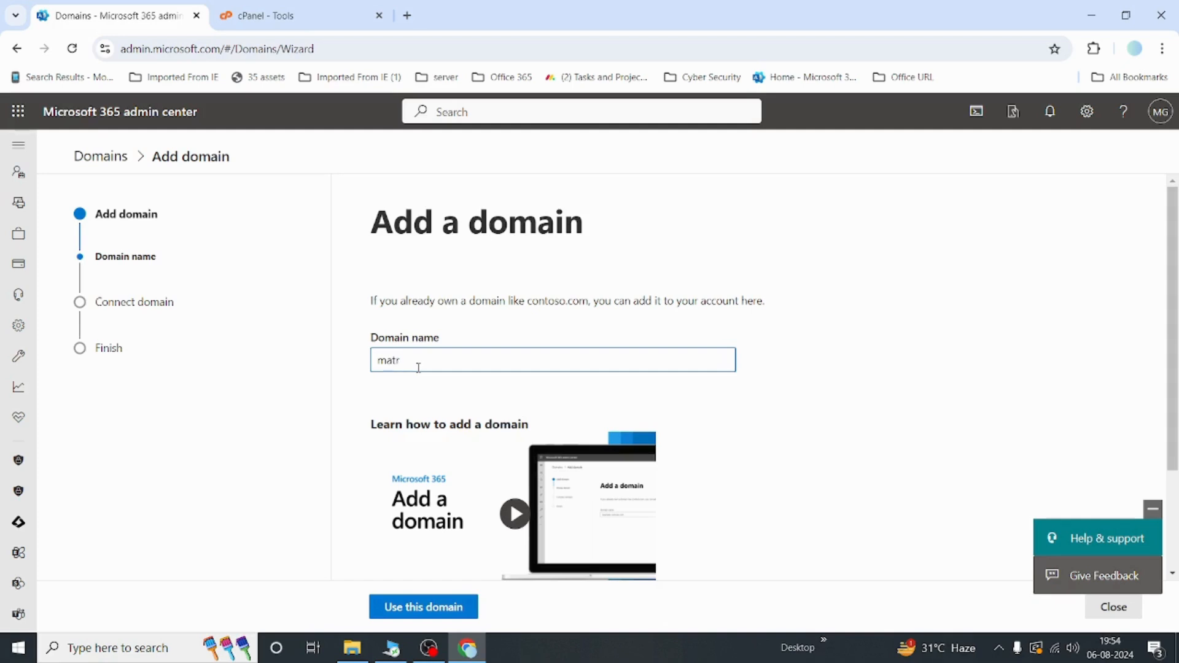
type("ixdatapro.com")
left_click(391, 608)
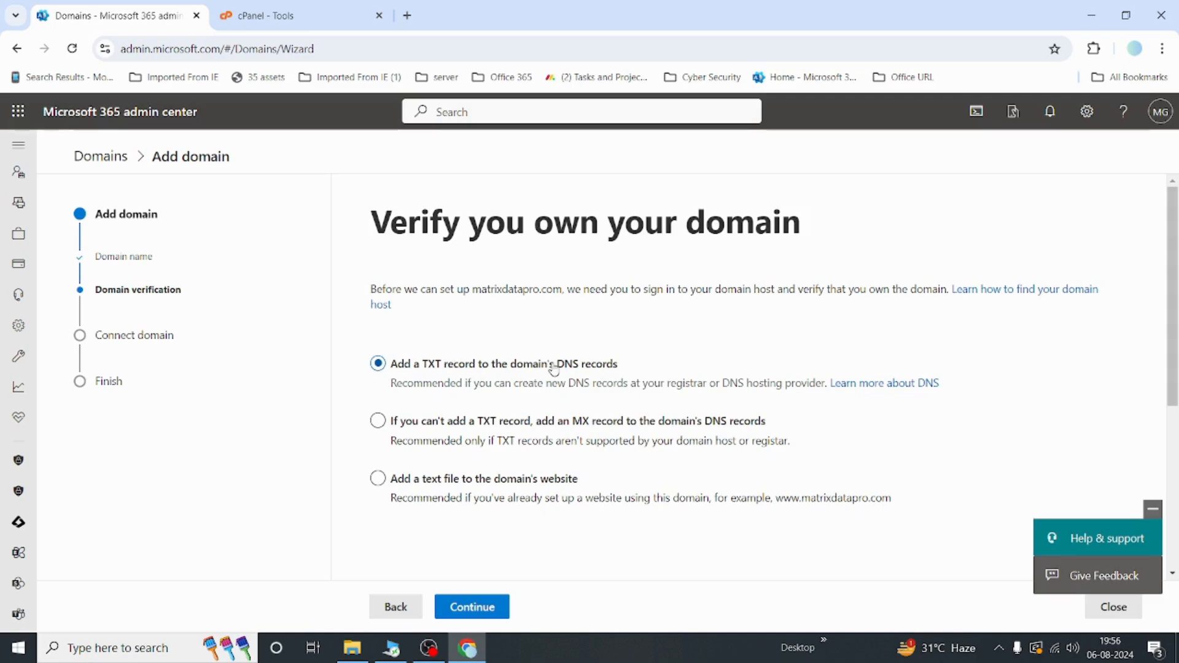
Step: Continue with verification by adding a TXT record to the domain's DNS records
left_click(481, 606)
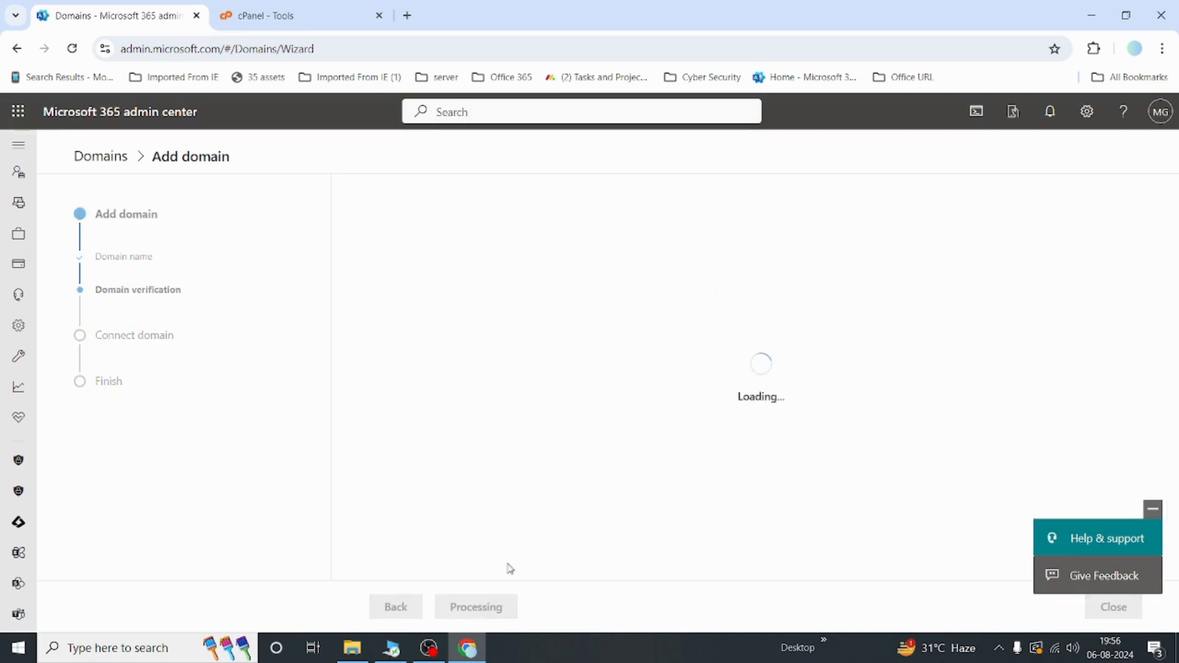
scroll(661, 440, "down", 1)
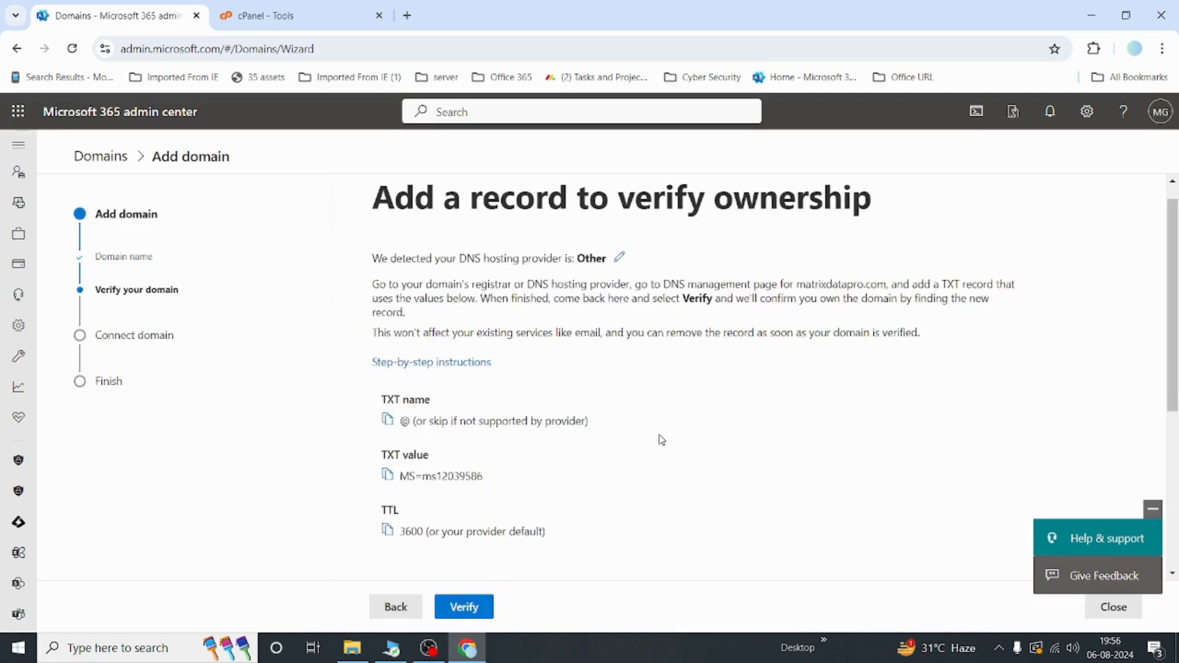
scroll(661, 440, "down", 1)
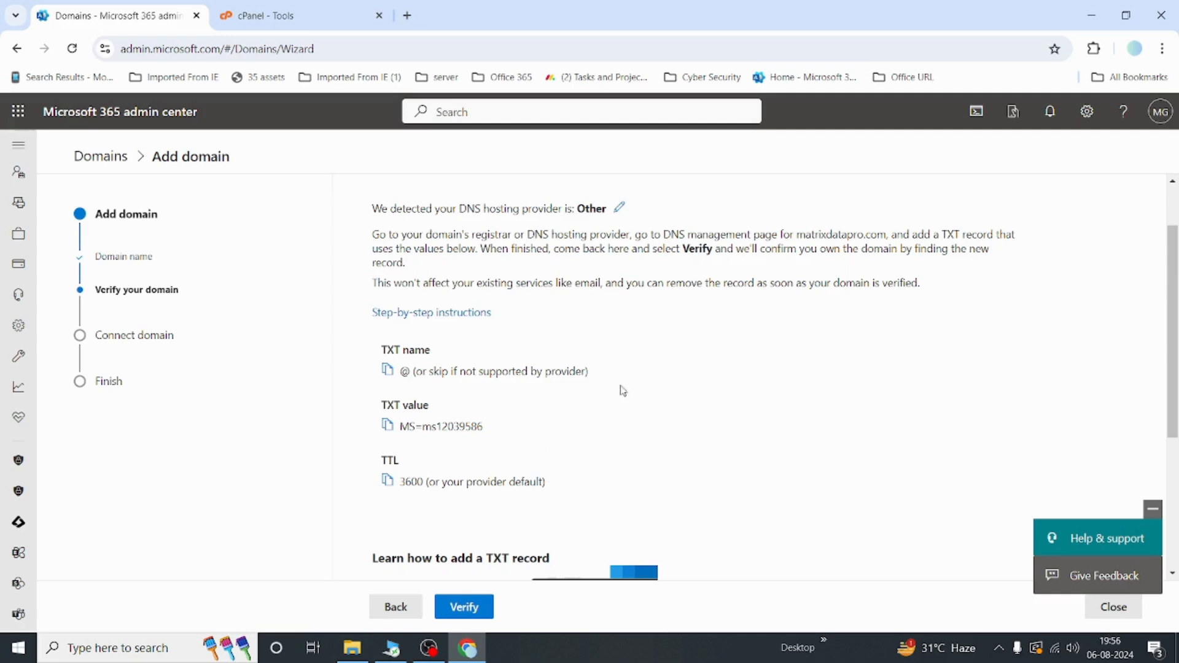
Step: Switch to the cPanel tab and search its Tools page for DNS
left_click(298, 23)
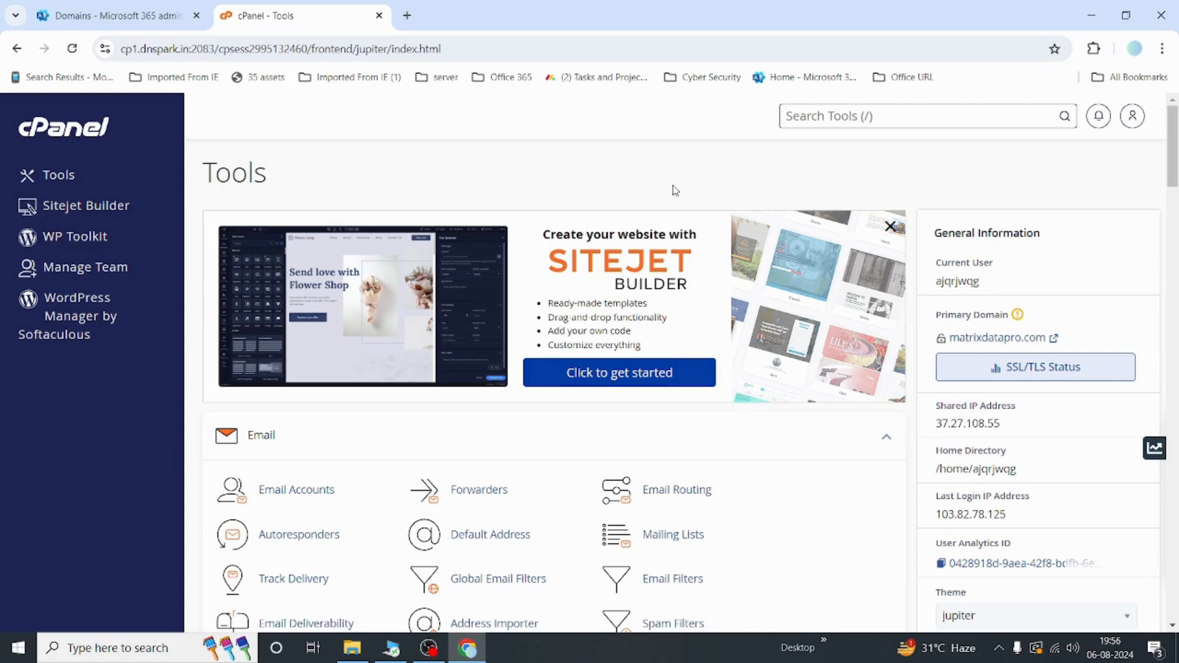
scroll(676, 190, "down", 1)
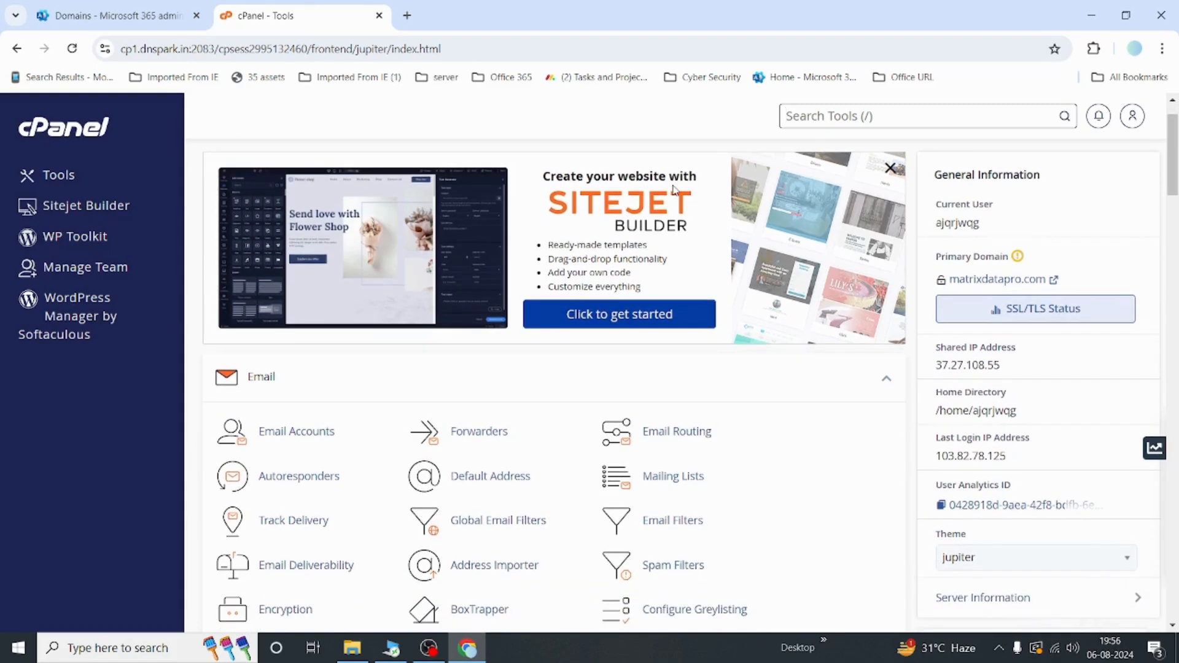
scroll(674, 191, "down", 2)
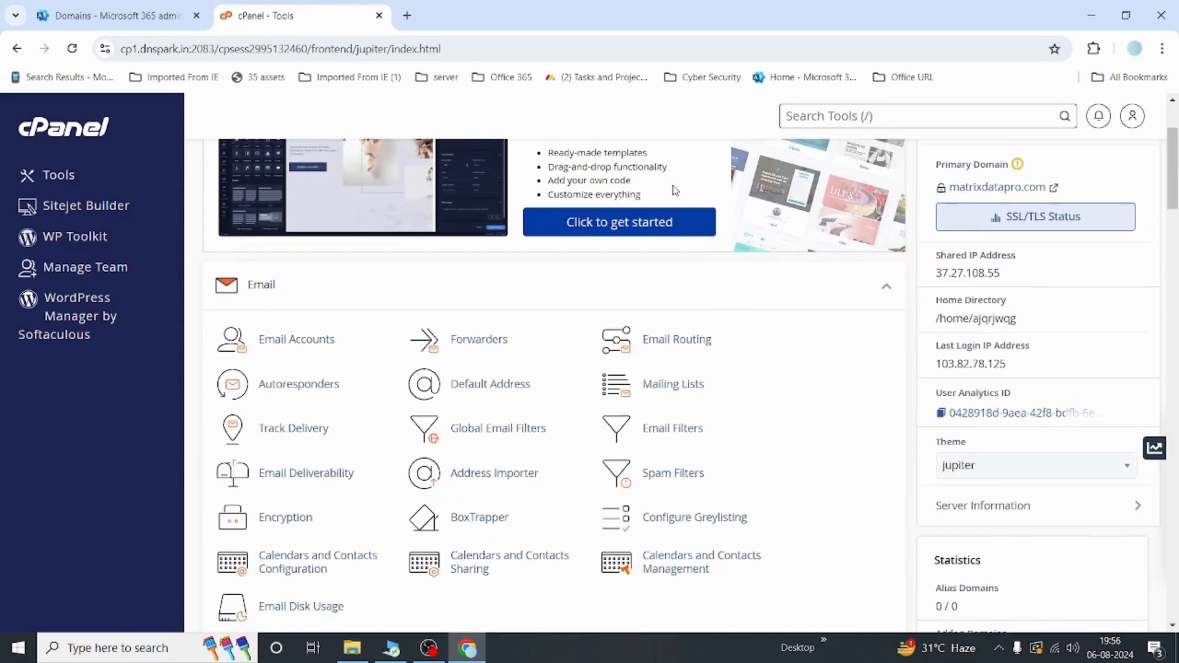
scroll(849, 359, "down", 1)
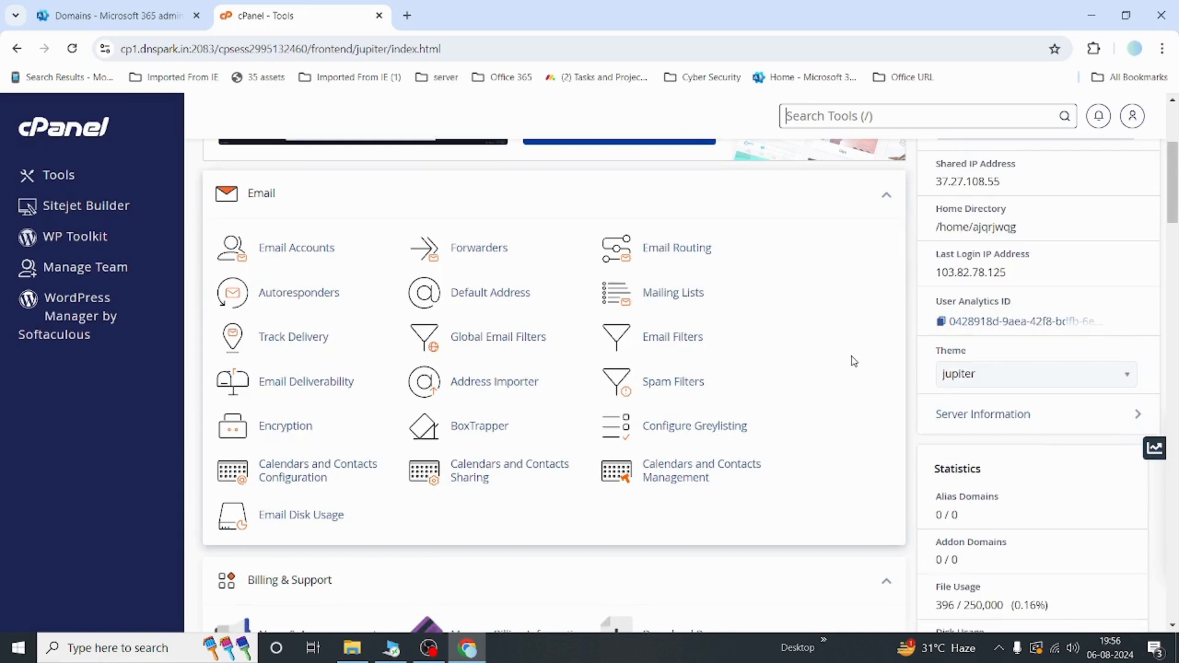
scroll(853, 361, "down", 1)
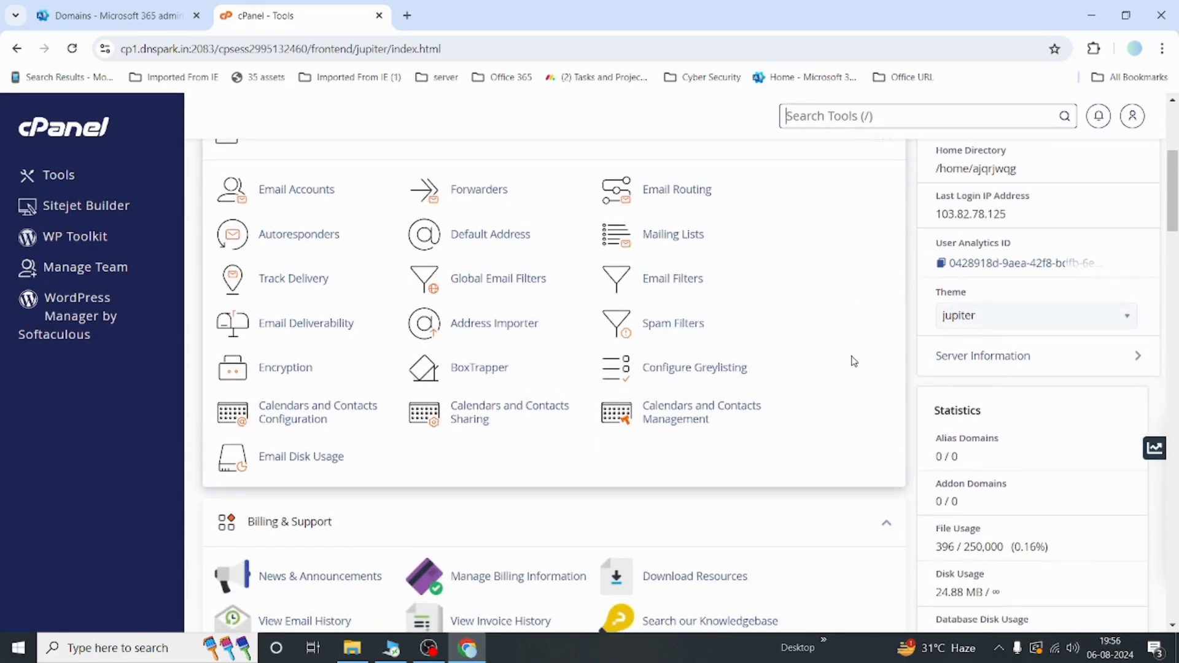
scroll(853, 361, "up", 2)
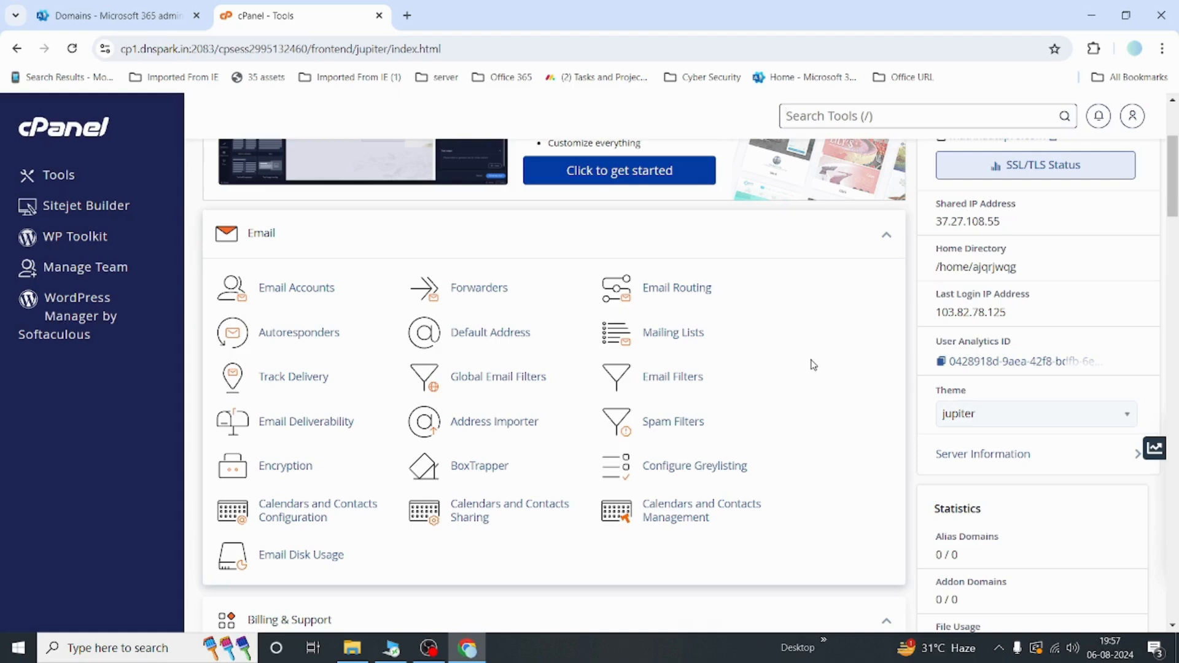
key("ctrl+f")
type("dns")
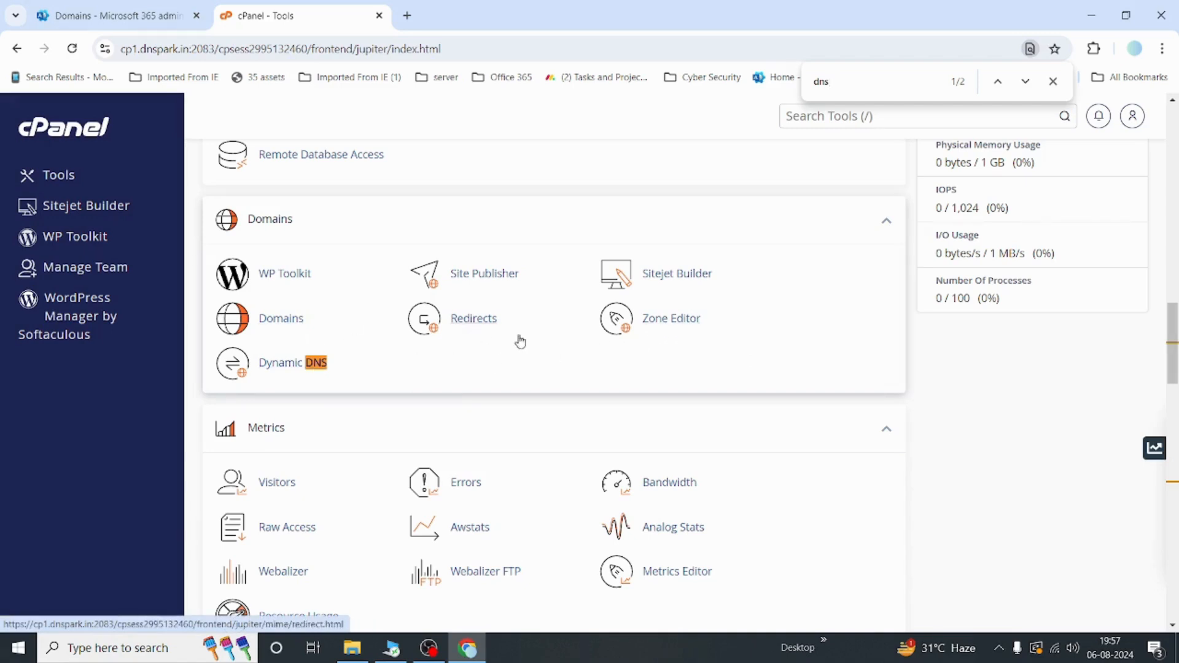
Step: Open the Zone Editor, manage the matrixdatapro.com zone and start adding a new record
left_click(675, 324)
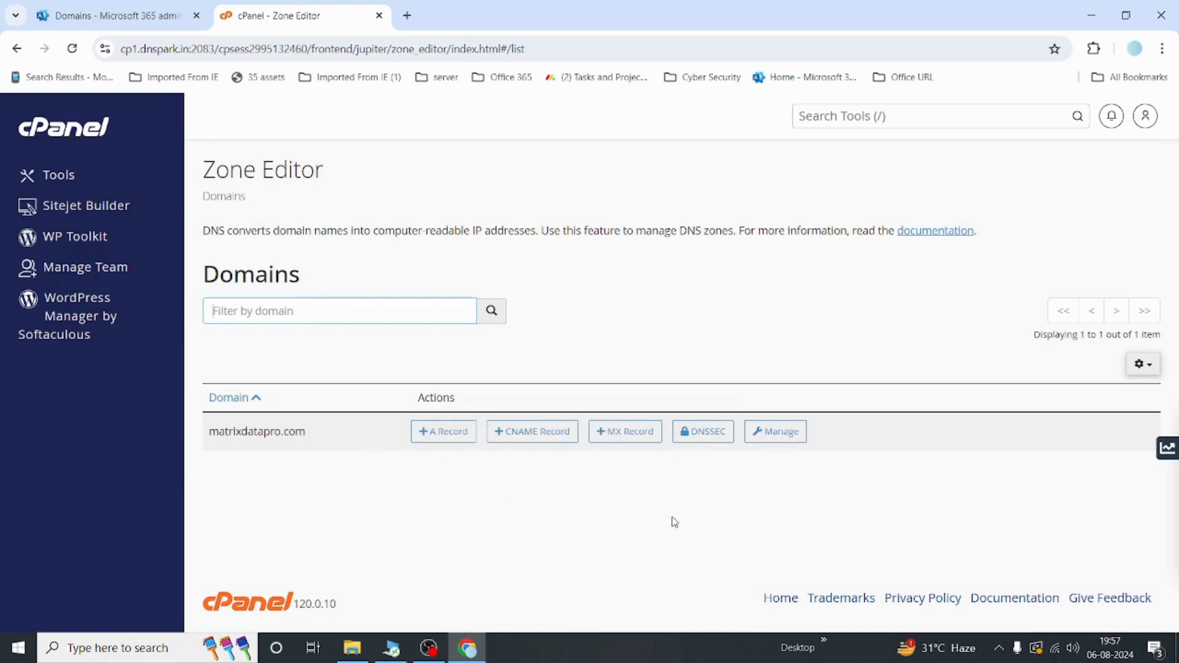
left_click(790, 433)
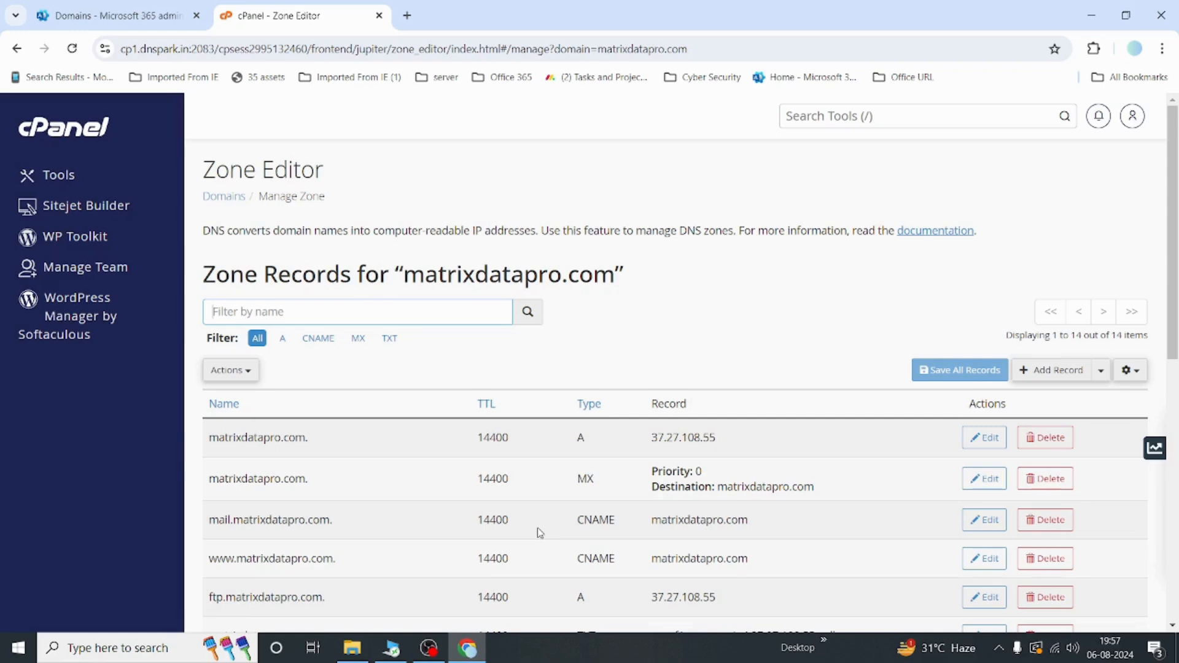
scroll(689, 347, "down", 3)
scroll(689, 348, "up", 2)
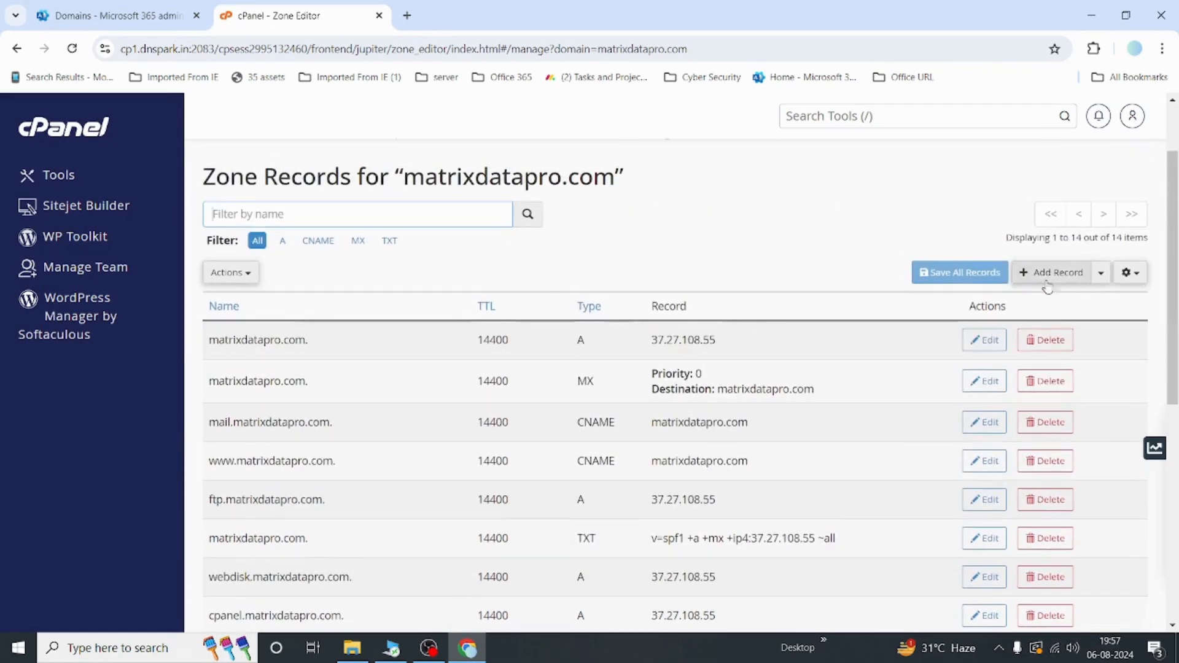
left_click(1059, 274)
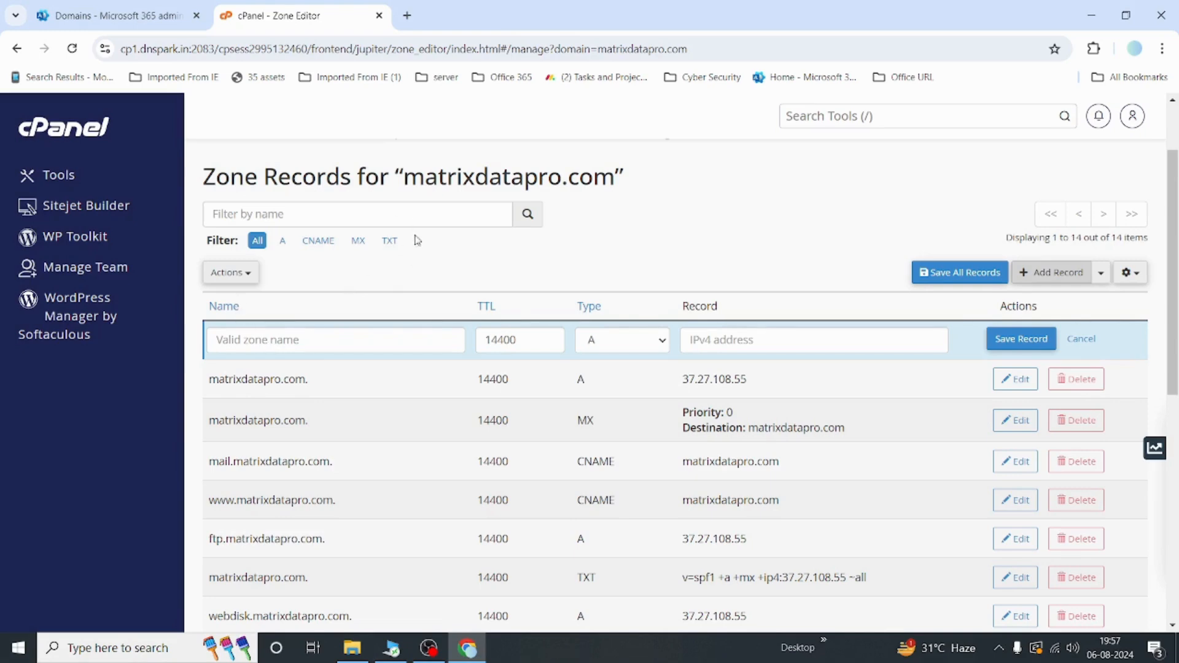
Step: Set the new record's name to matrixdatapro.com
left_click(258, 340)
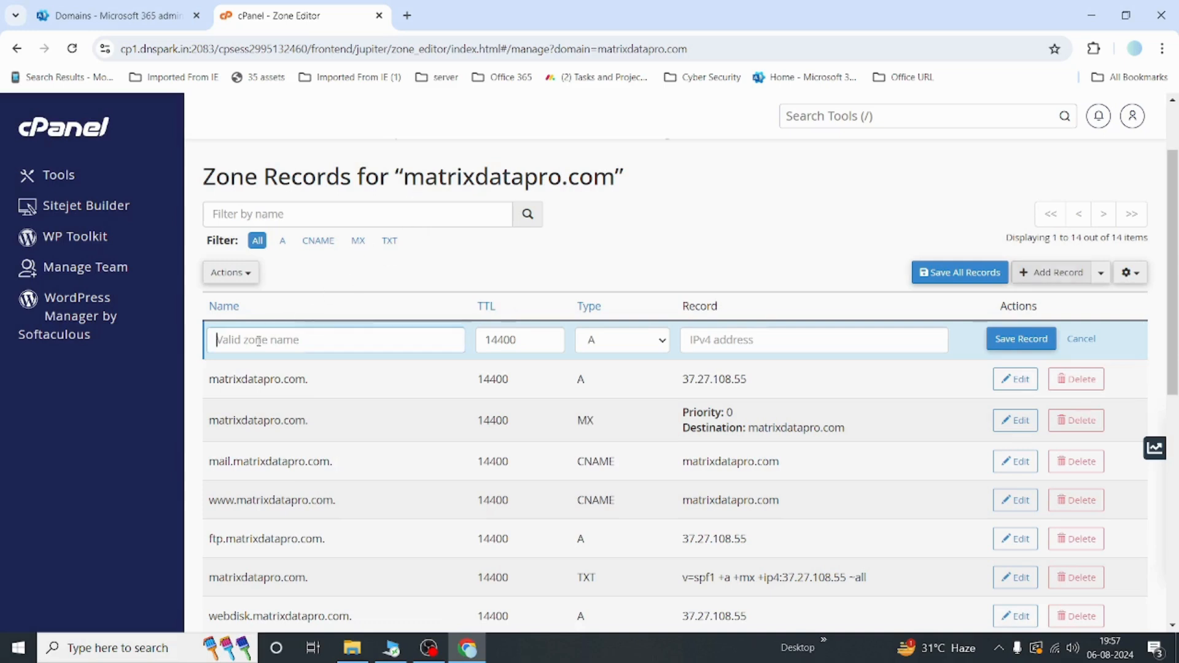
type("@")
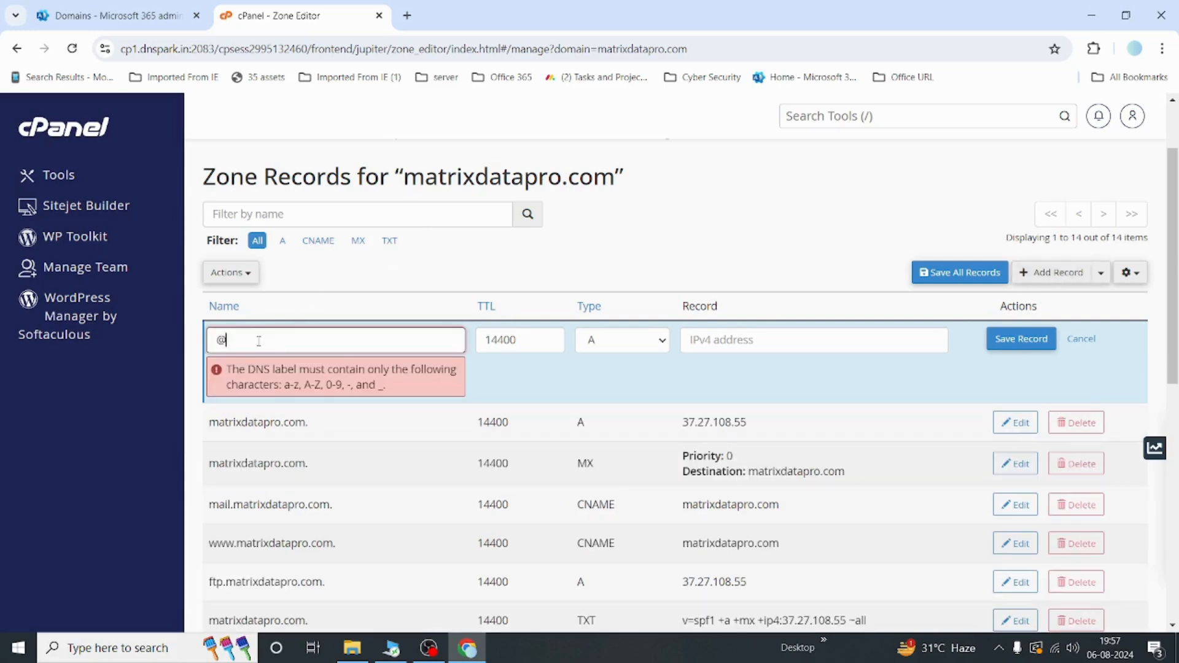
key("BackSpace")
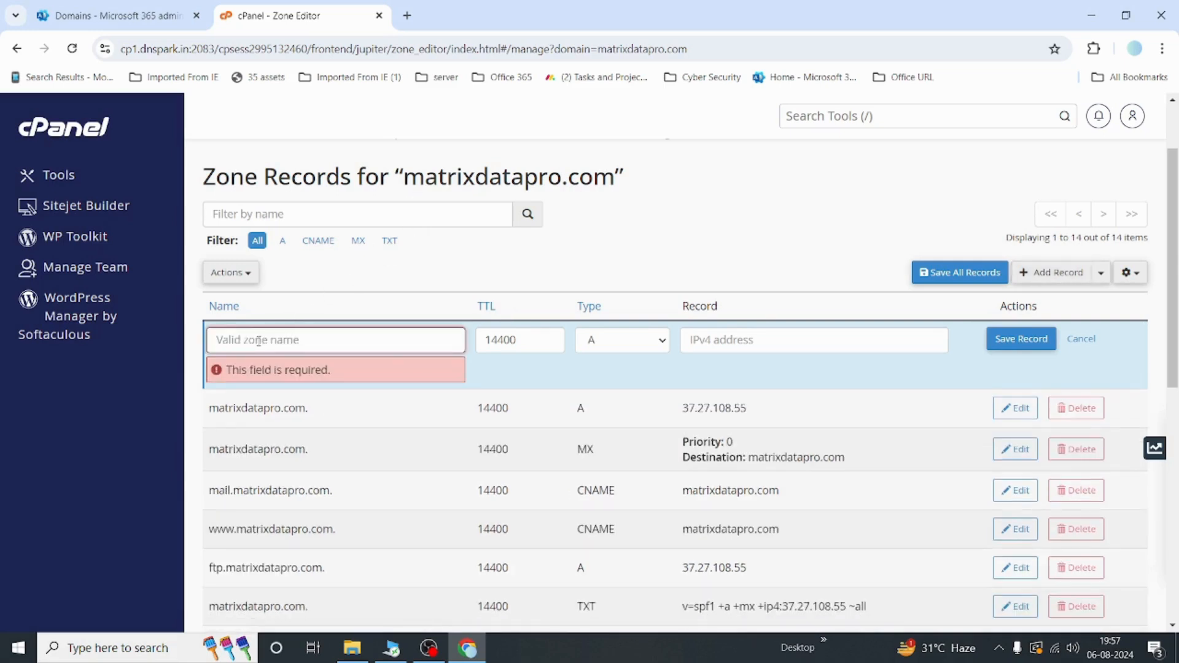
type("matr")
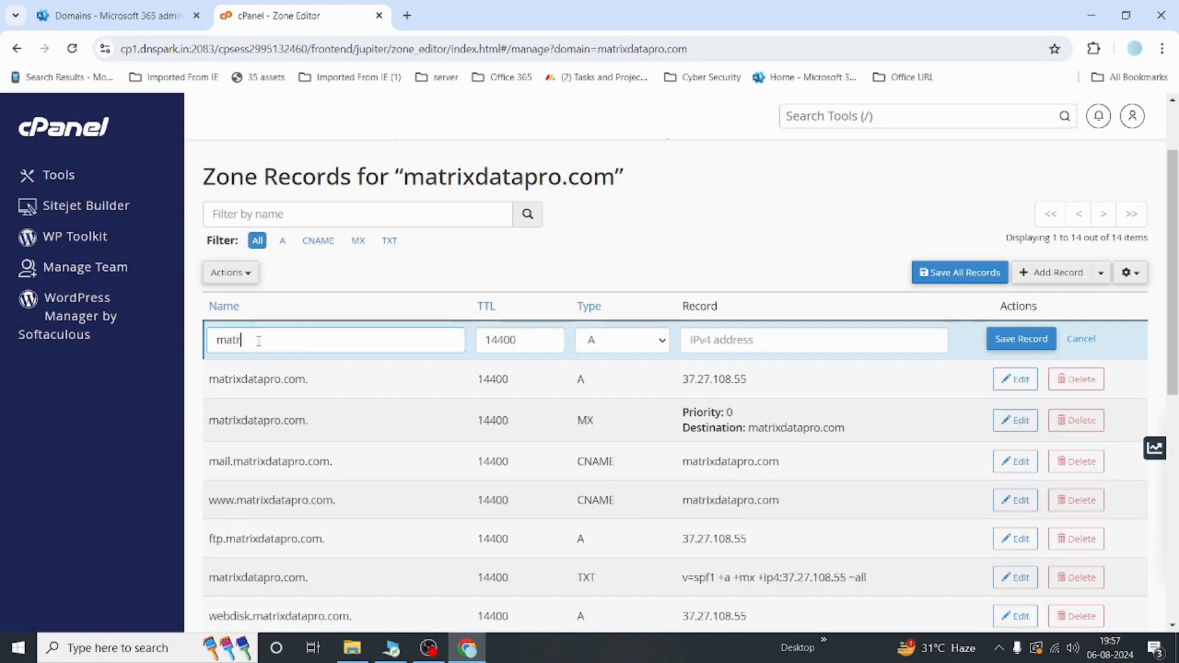
type("i")
key("alt")
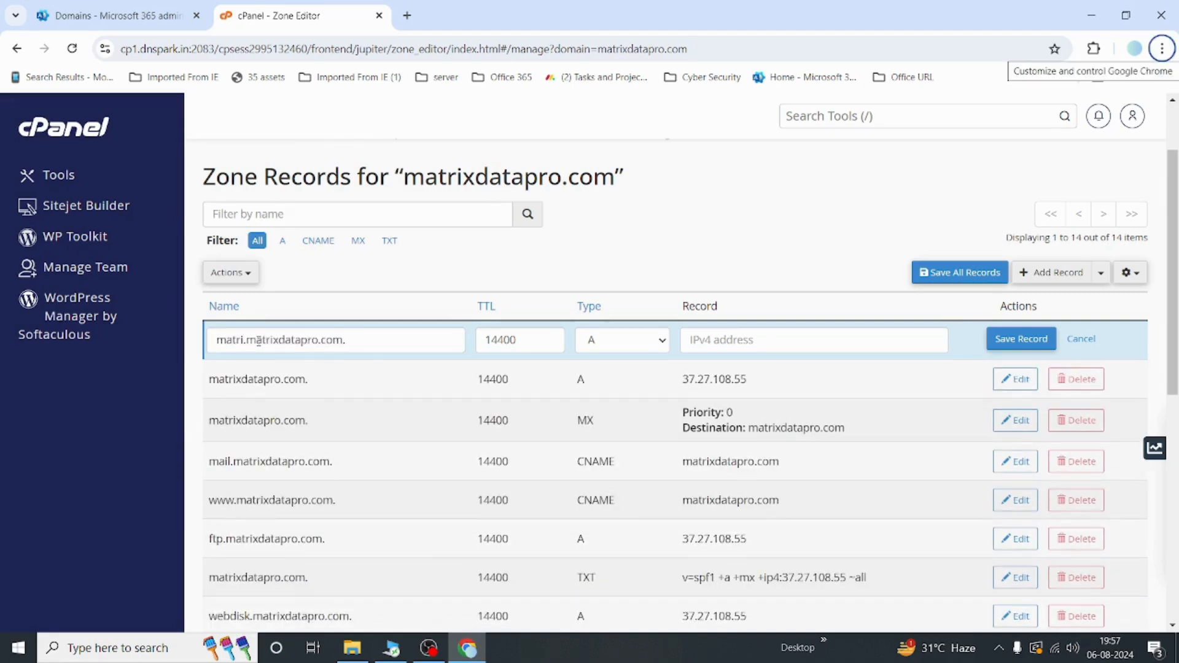
left_click(390, 337)
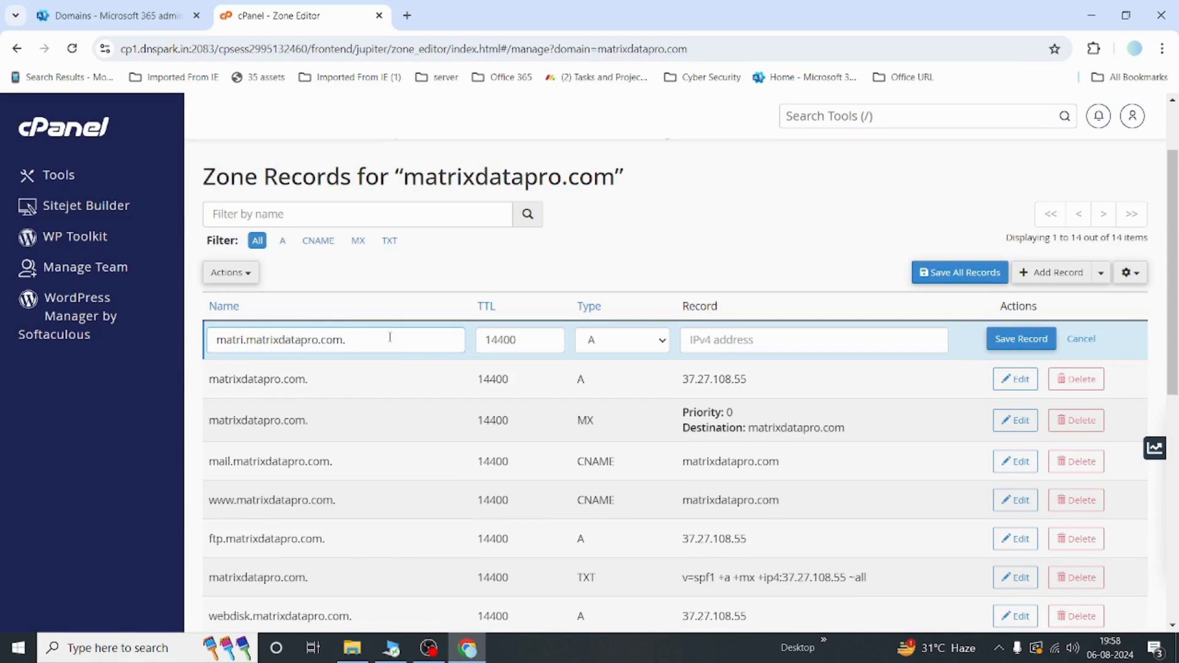
left_click(248, 340)
key("BackSpace")
key("BackSpace")
key("BackSpace")
key("BackSpace")
key("BackSpace")
key("BackSpace")
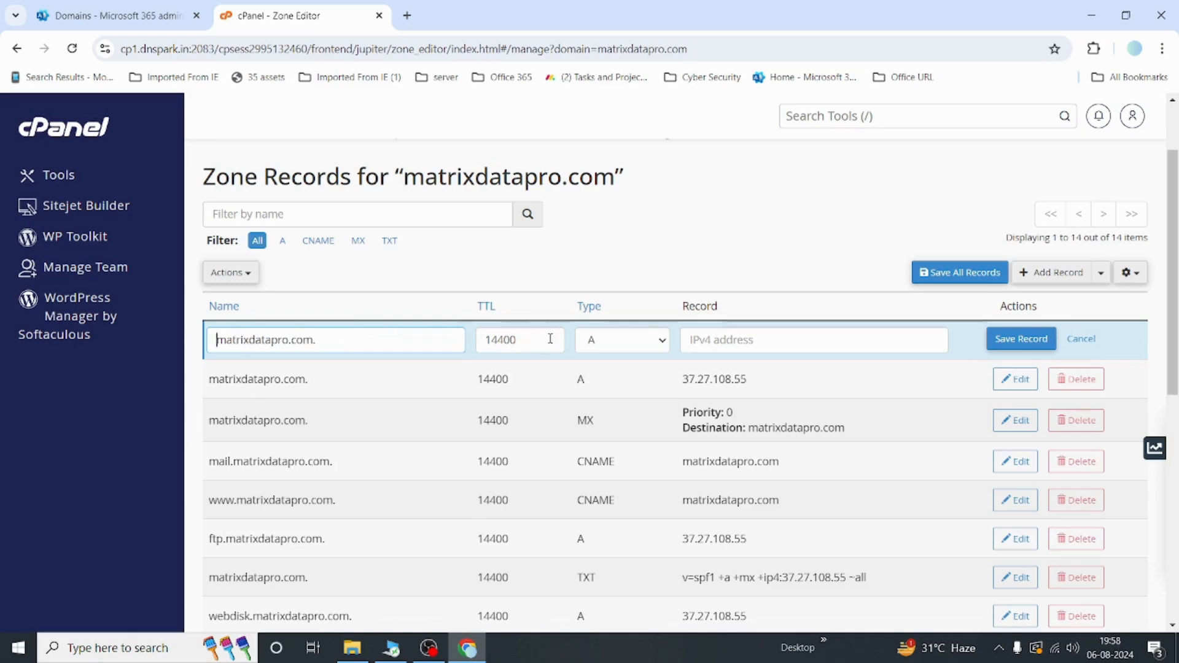
Step: Copy the TXT verification value from the Microsoft 365 verification page and return to the Zone Editor
left_click(105, 16)
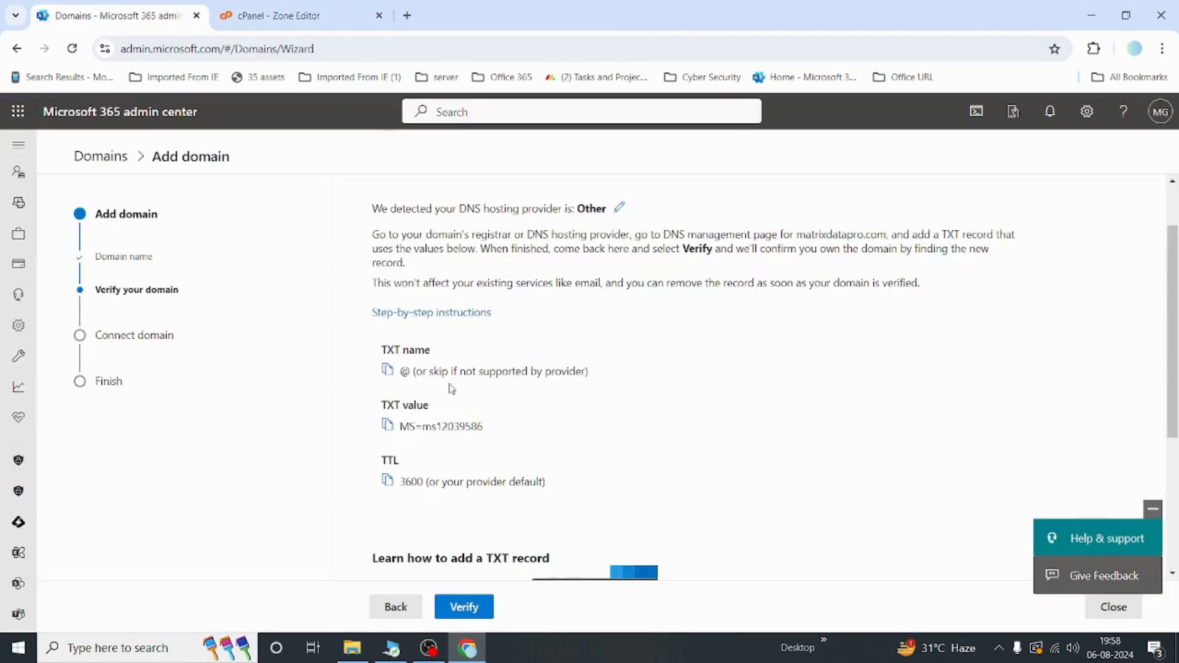
left_click(387, 427)
left_click(310, 20)
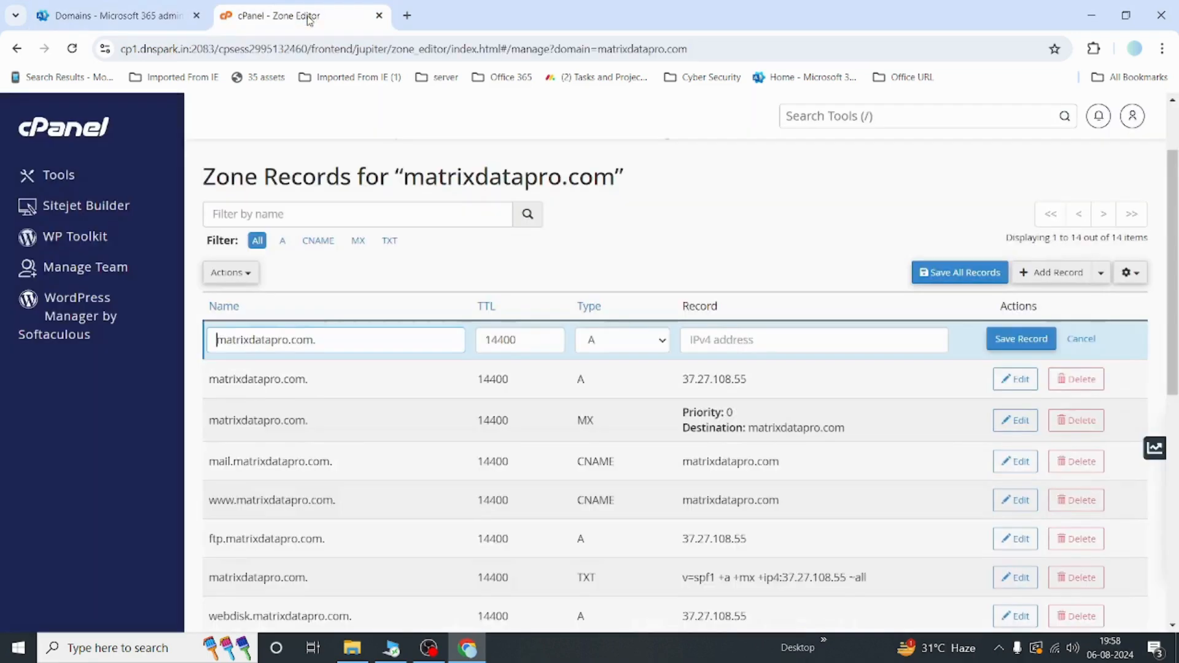
Step: Set the record type to TXT and paste the copied verification value into the record field
left_click(752, 339)
key("ctrl+v")
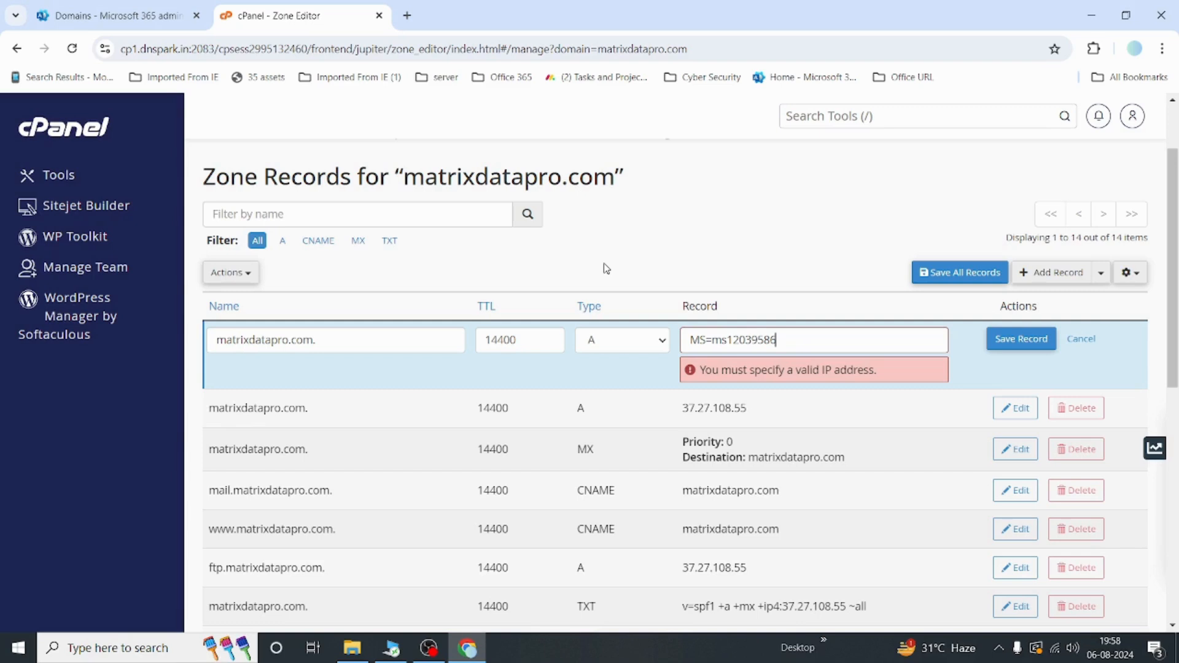
left_click(611, 351)
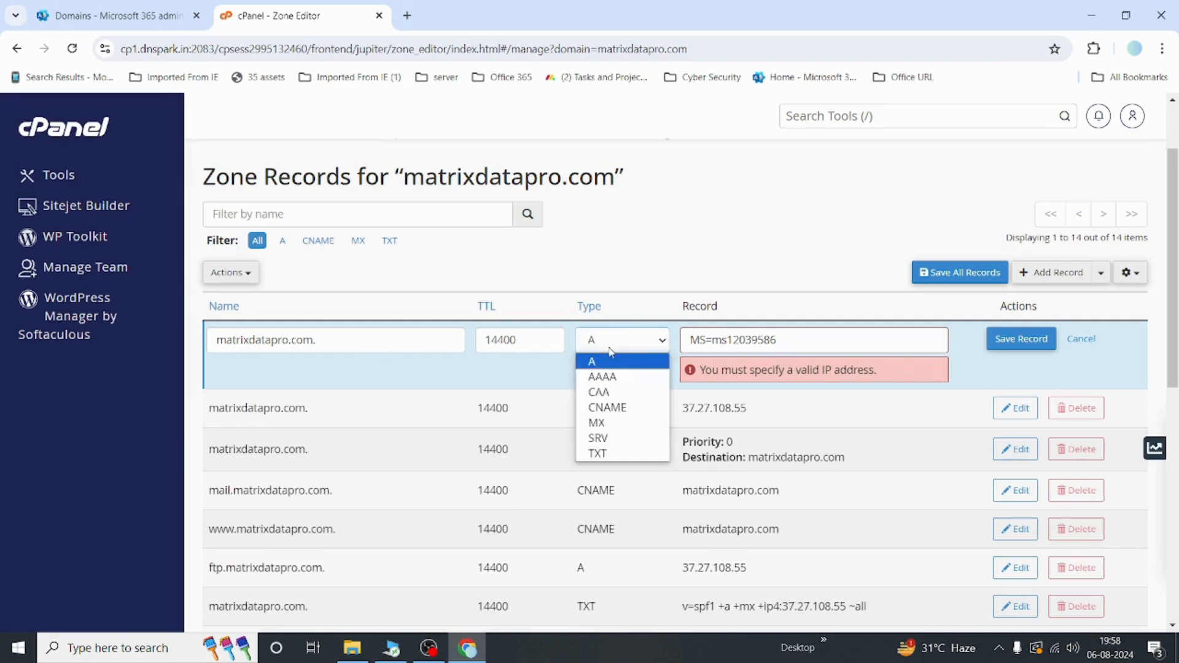
left_click(613, 455)
left_click(721, 339)
key("ctrl+v")
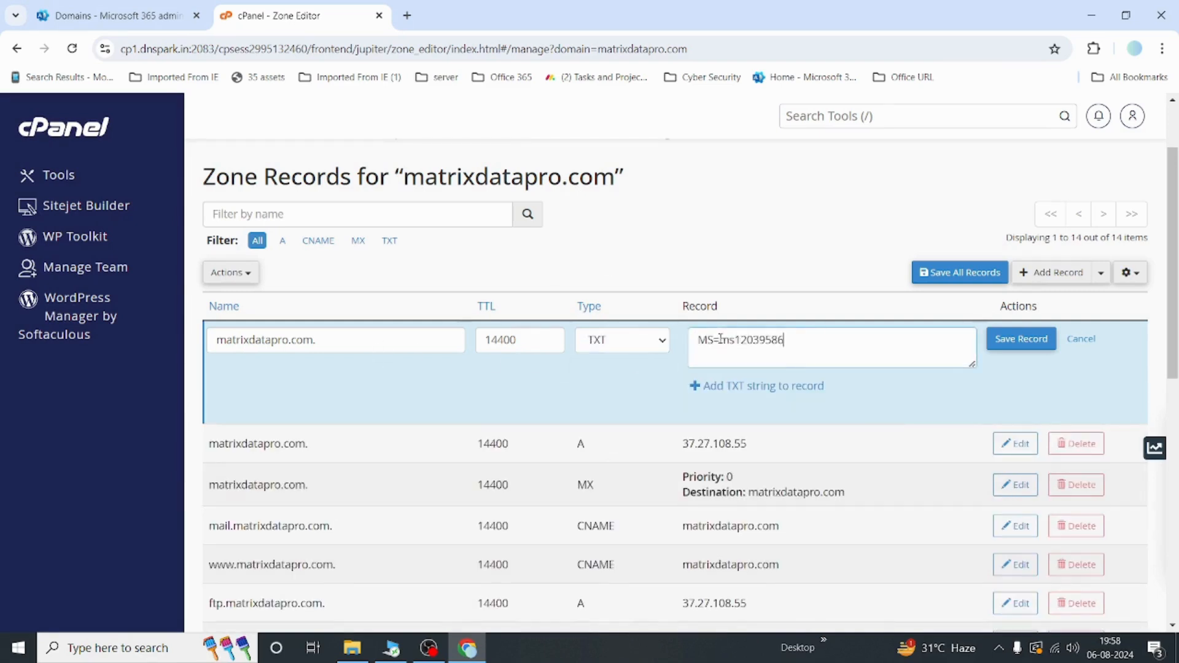
Step: Check the TTL on the Microsoft 365 verification page, then try to save the TXT record with a TTL of 3600
left_click(121, 19)
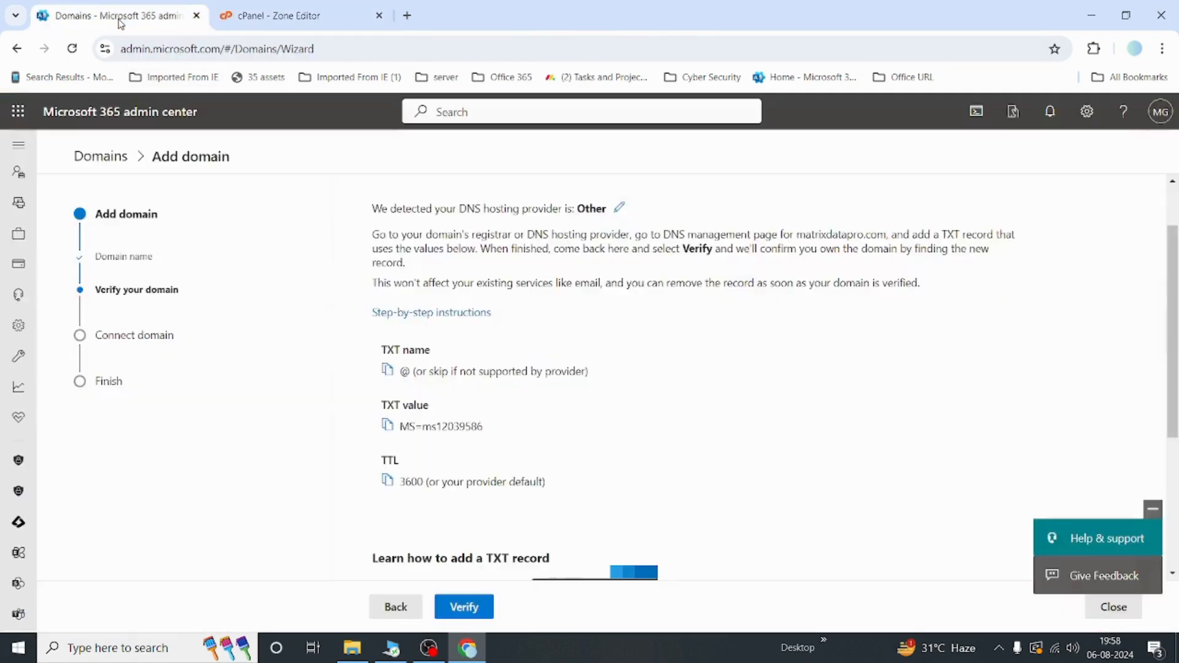
left_click(259, 19)
left_click_drag(526, 340, 400, 345)
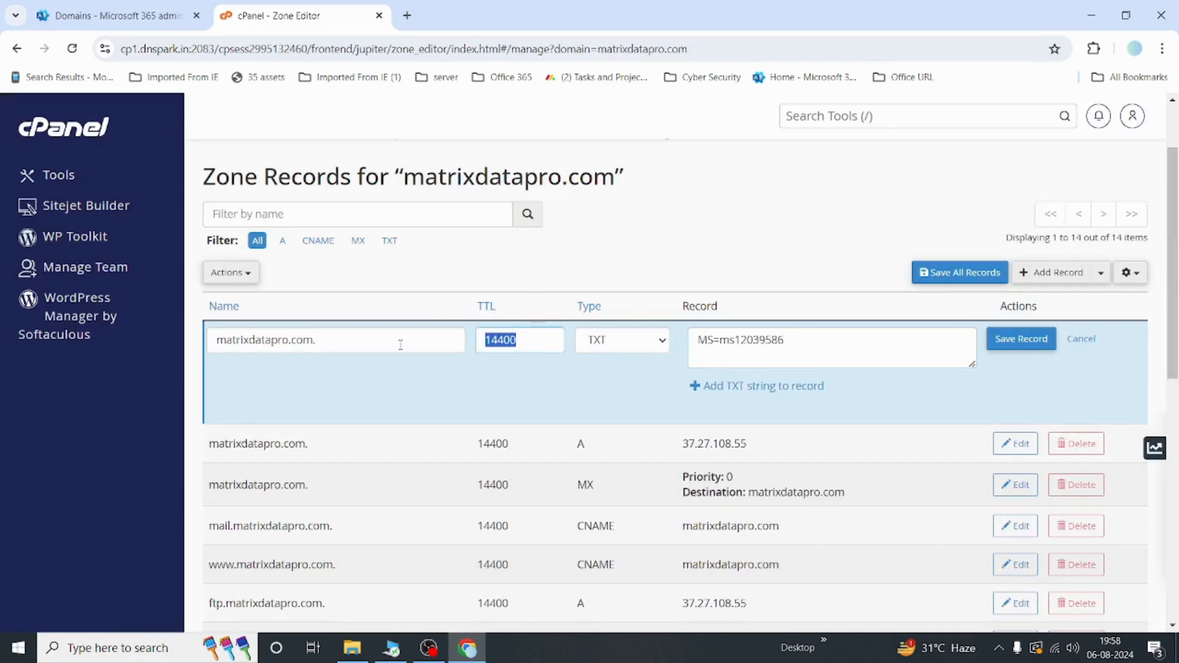
type("3600")
left_click(1034, 341)
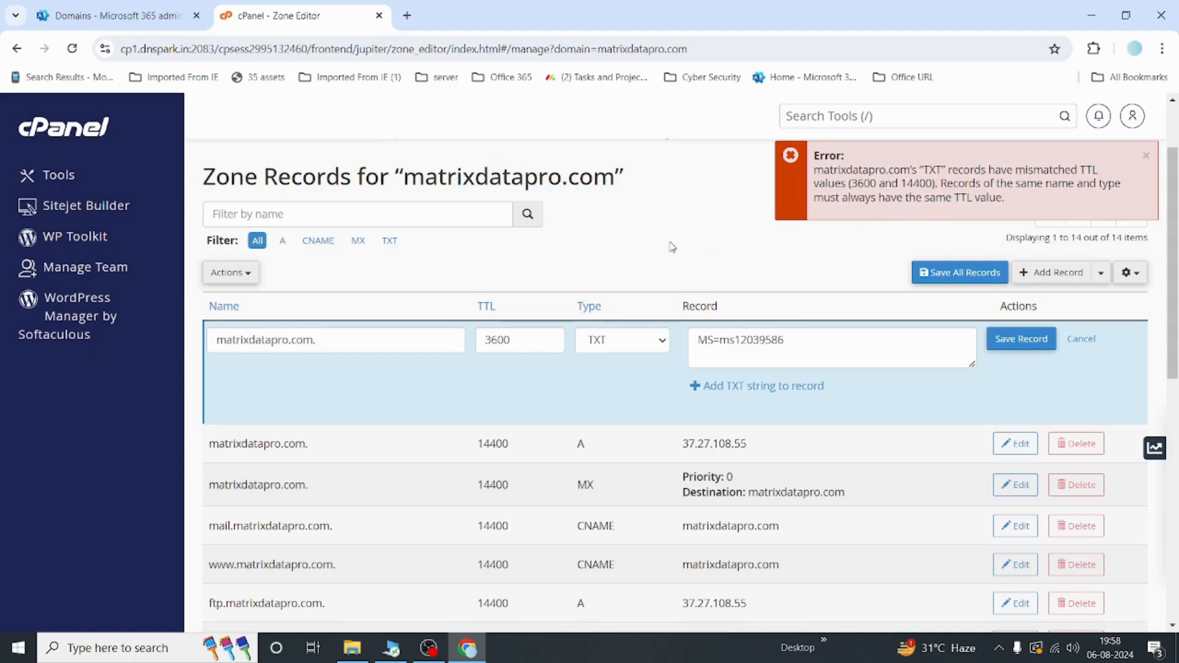
Step: Review the existing zone records, then set the new TXT record's TTL to 14400 and save it
scroll(672, 246, "down", 2)
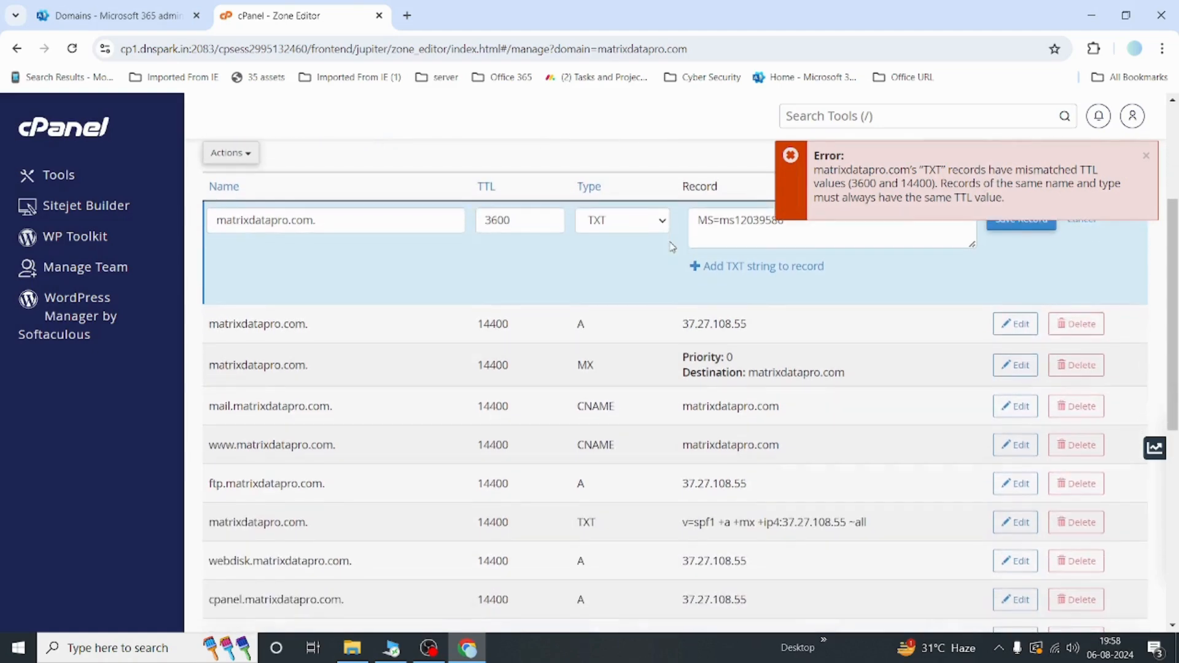
scroll(672, 247, "down", 1)
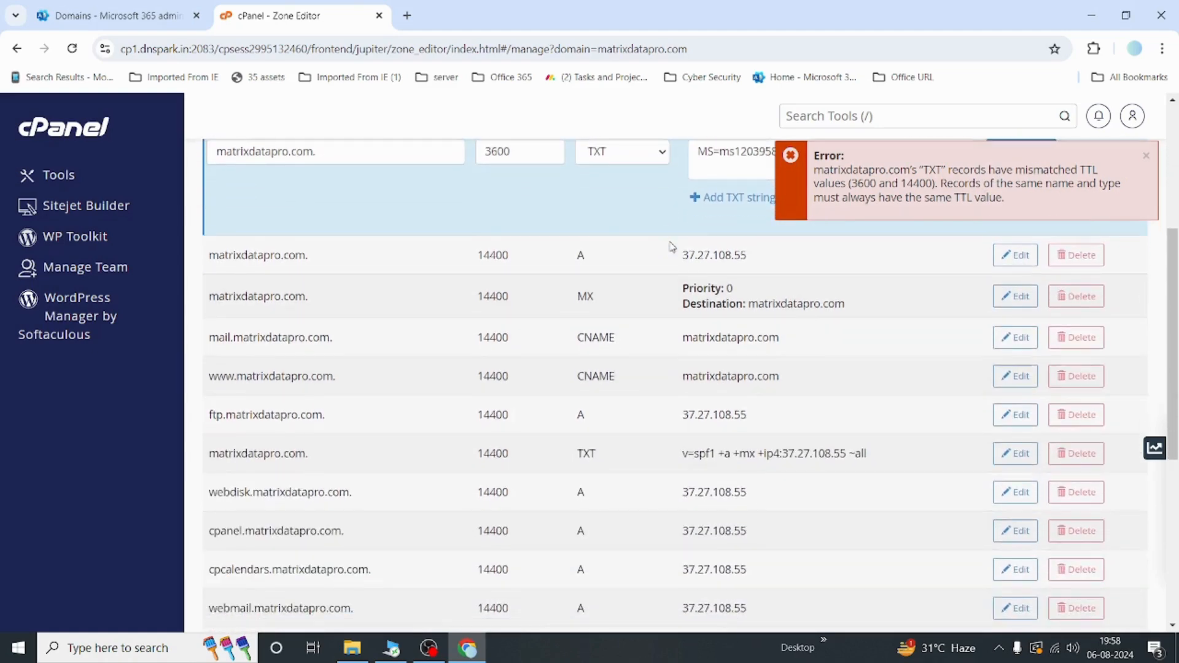
scroll(672, 246, "down", 1)
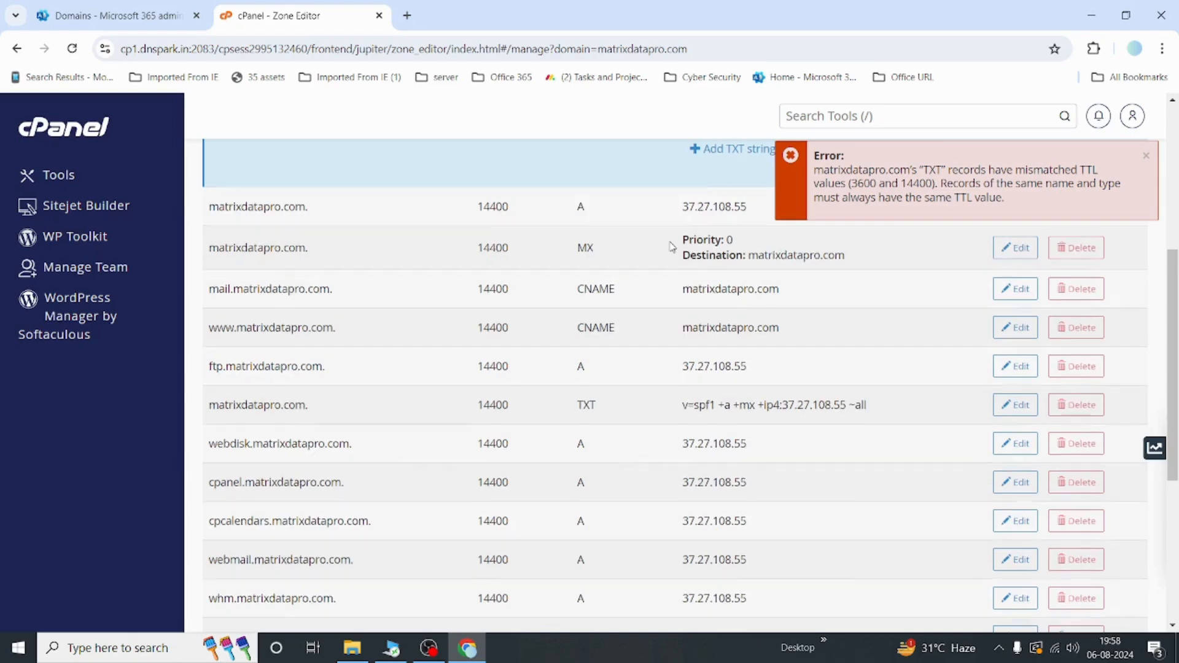
scroll(672, 247, "down", 1)
scroll(671, 246, "down", 2)
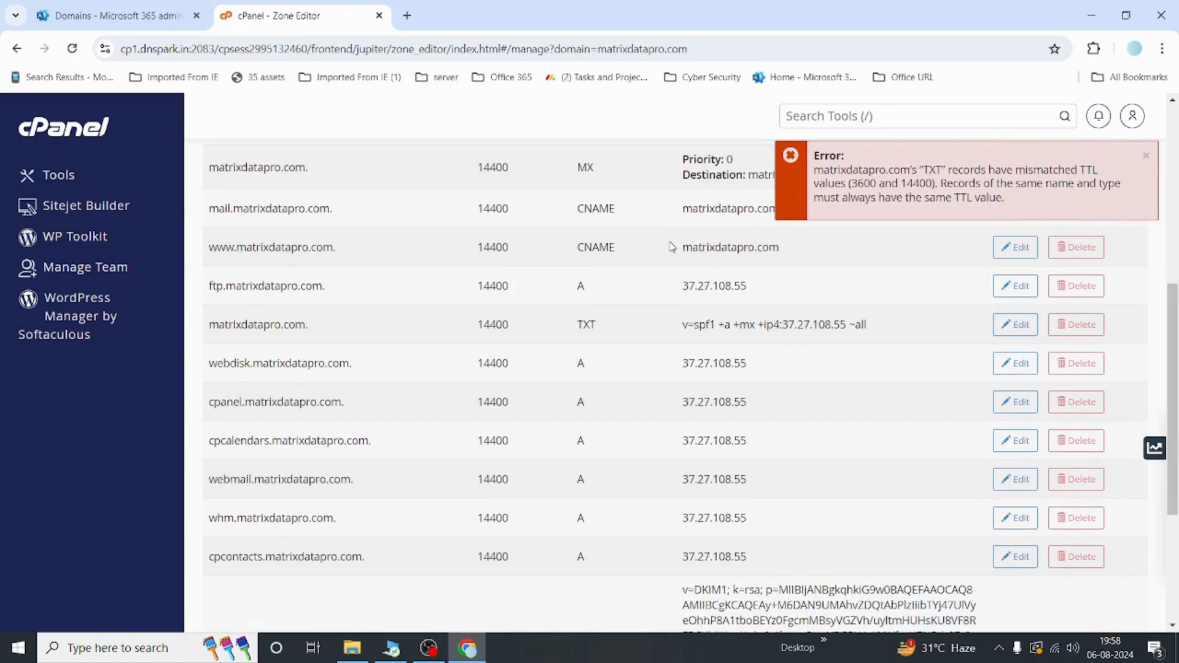
scroll(671, 246, "down", 4)
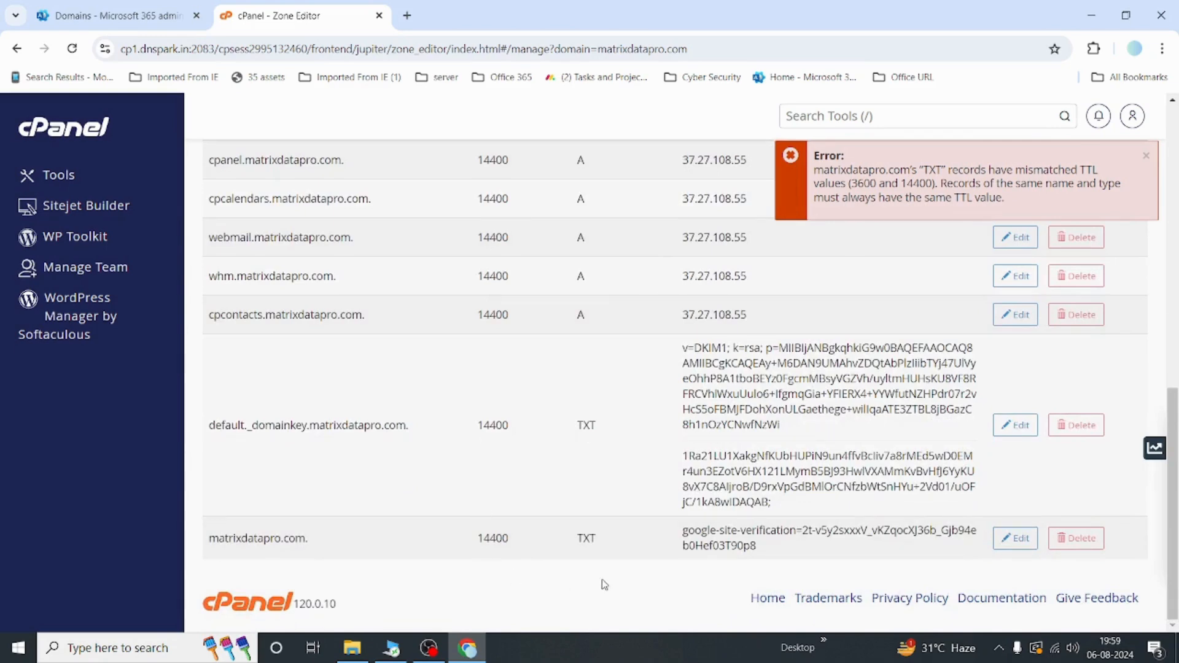
scroll(604, 584, "up", 9)
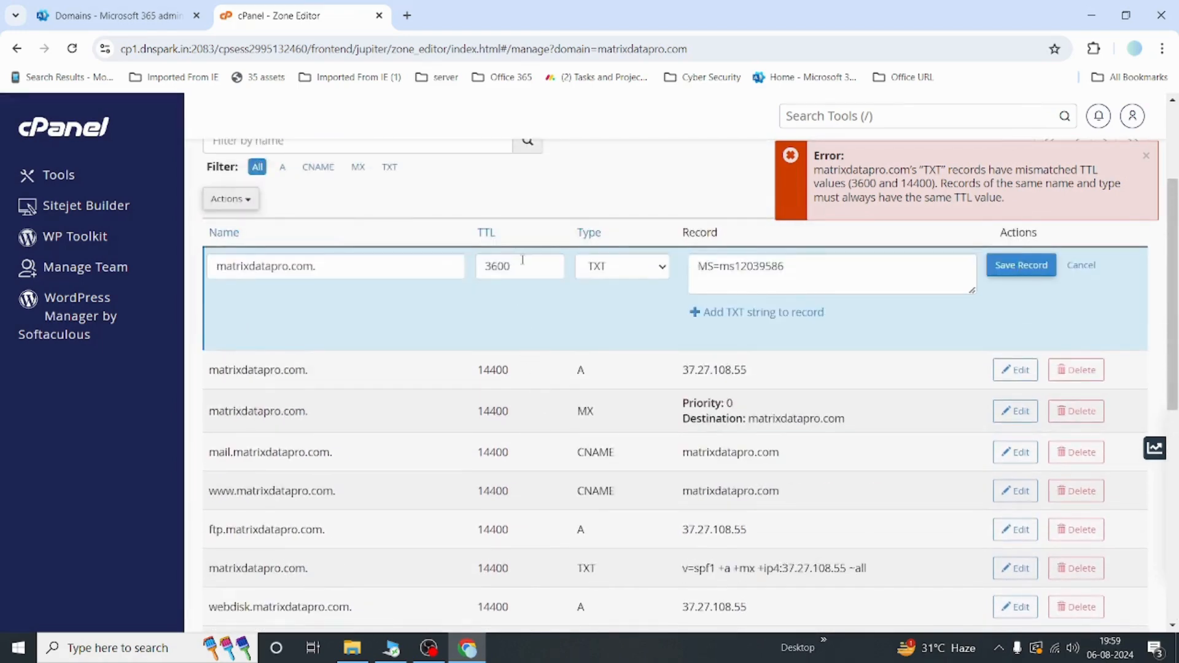
left_click_drag(522, 265, 446, 265)
type("14400")
left_click(1021, 272)
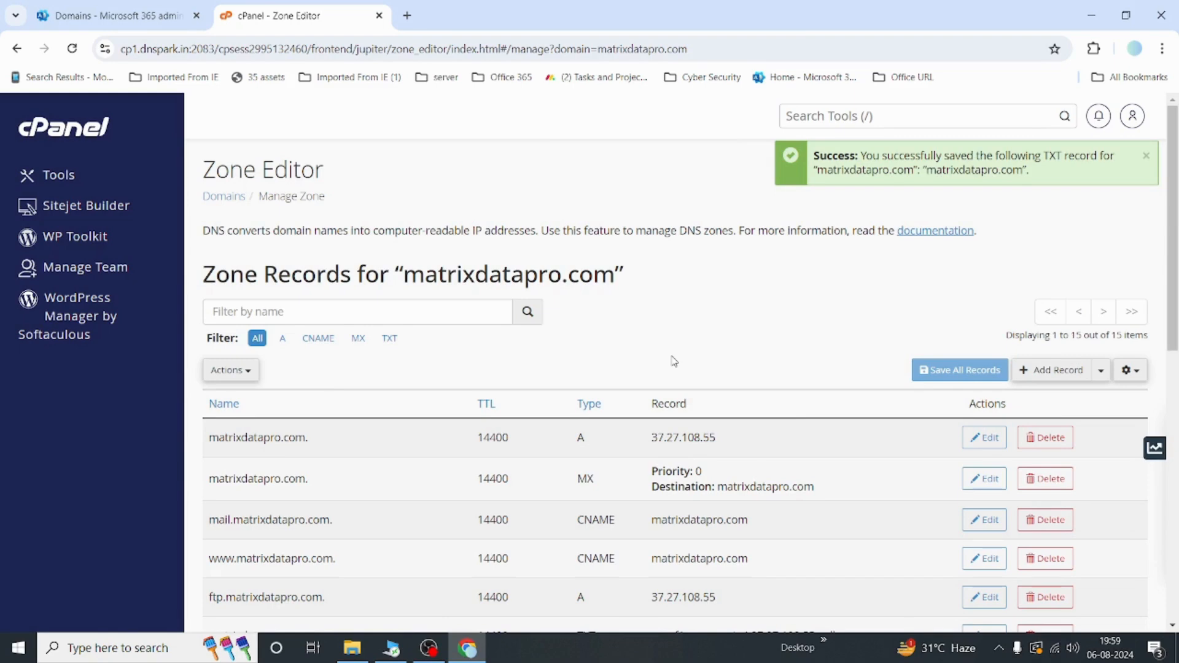
Step: Switch to Microsoft 365, verify the domain and continue with adding your own DNS records
left_click(95, 19)
scroll(647, 405, "down", 3)
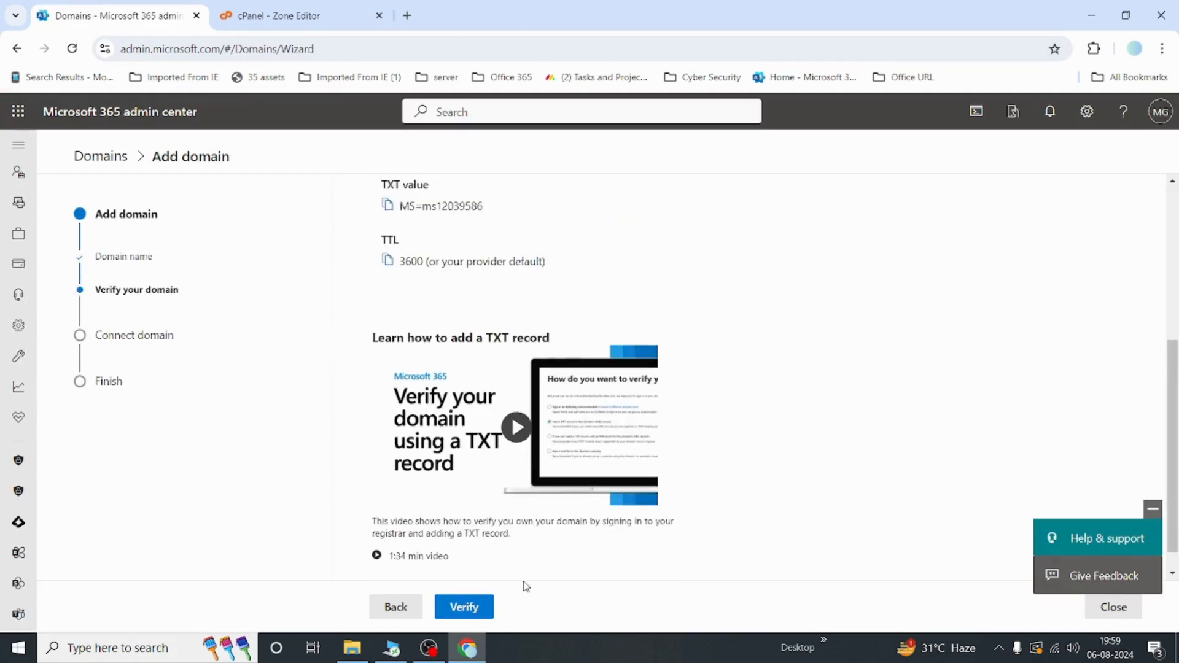
left_click(465, 607)
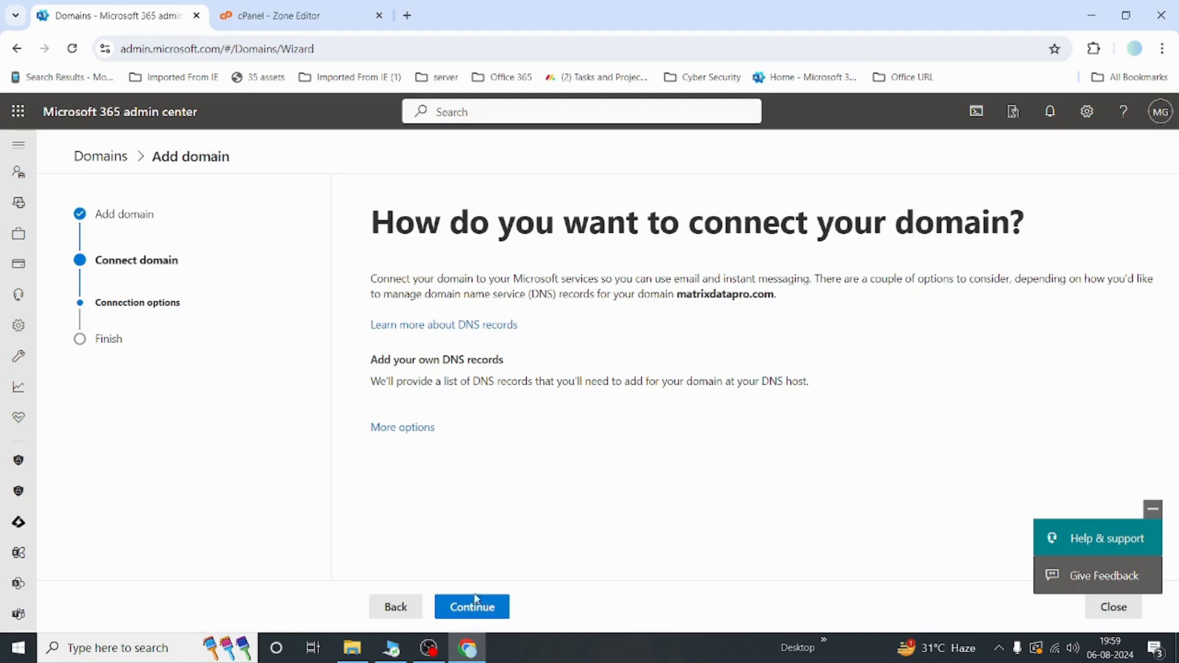
left_click(485, 612)
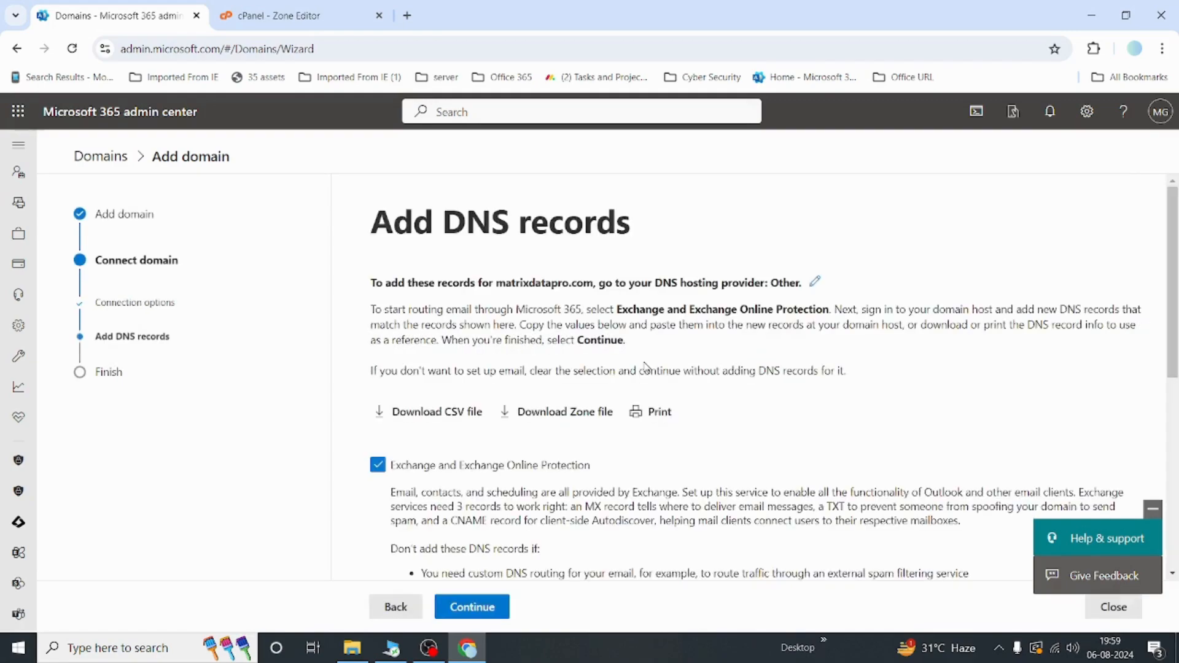
Step: Expand the MX, CNAME and TXT record sections to examine the DNS records Microsoft 365 requires
scroll(646, 367, "down", 4)
scroll(646, 367, "down", 1)
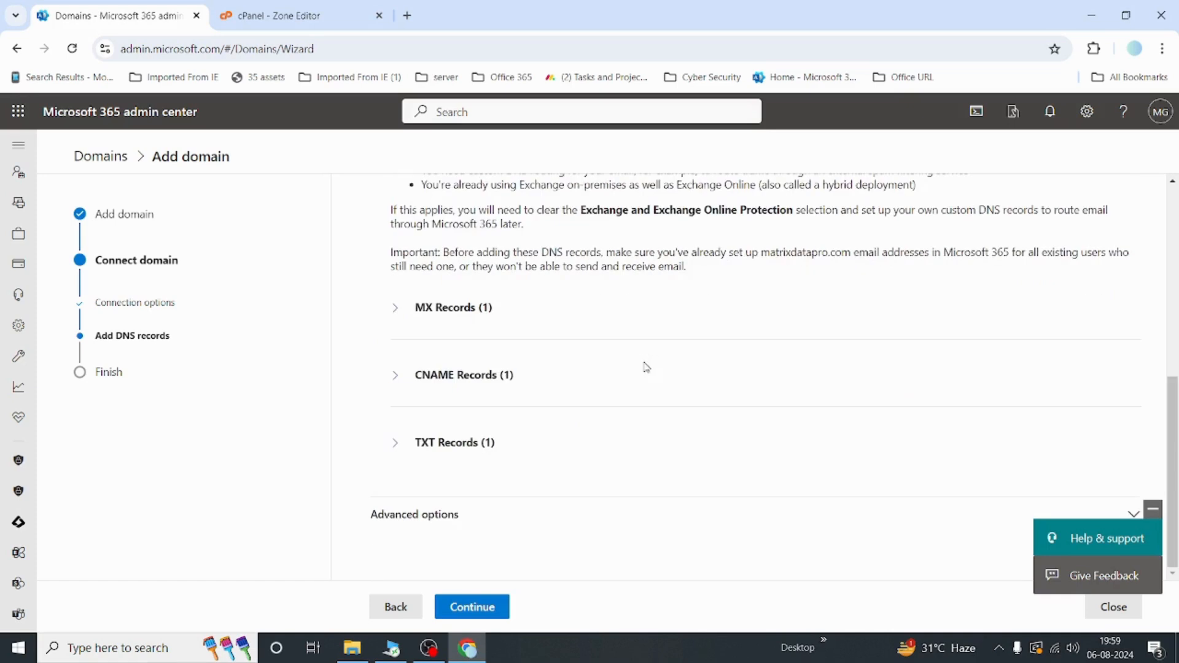
left_click(395, 307)
scroll(393, 310, "down", 1)
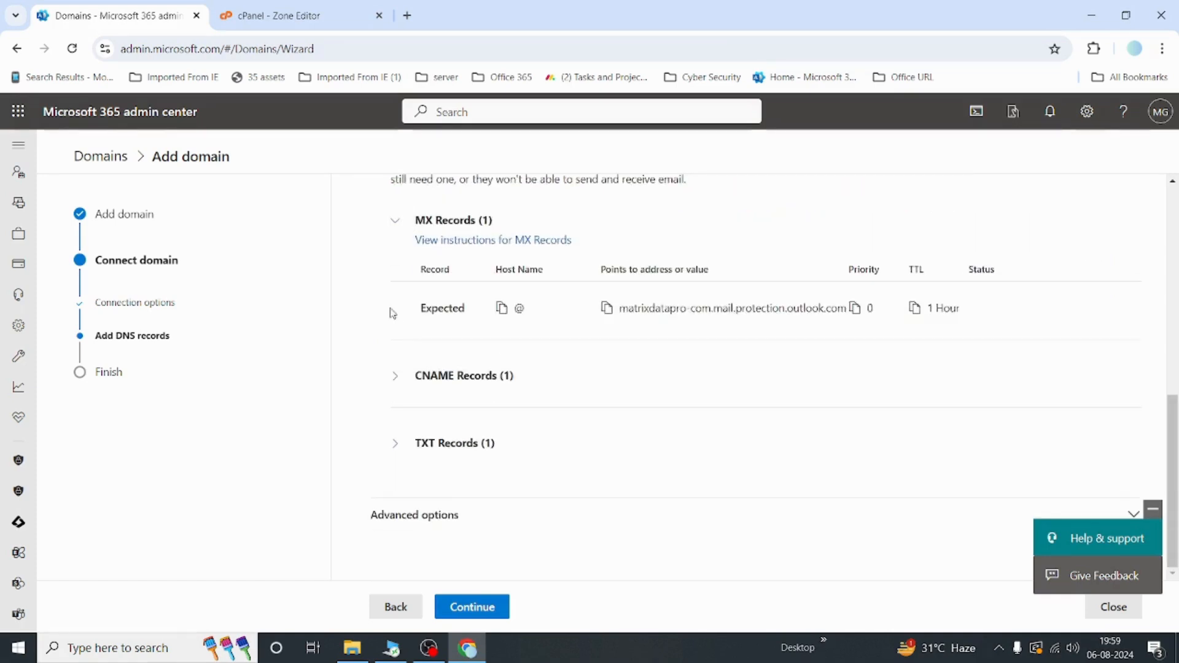
left_click(395, 377)
scroll(393, 376, "down", 1)
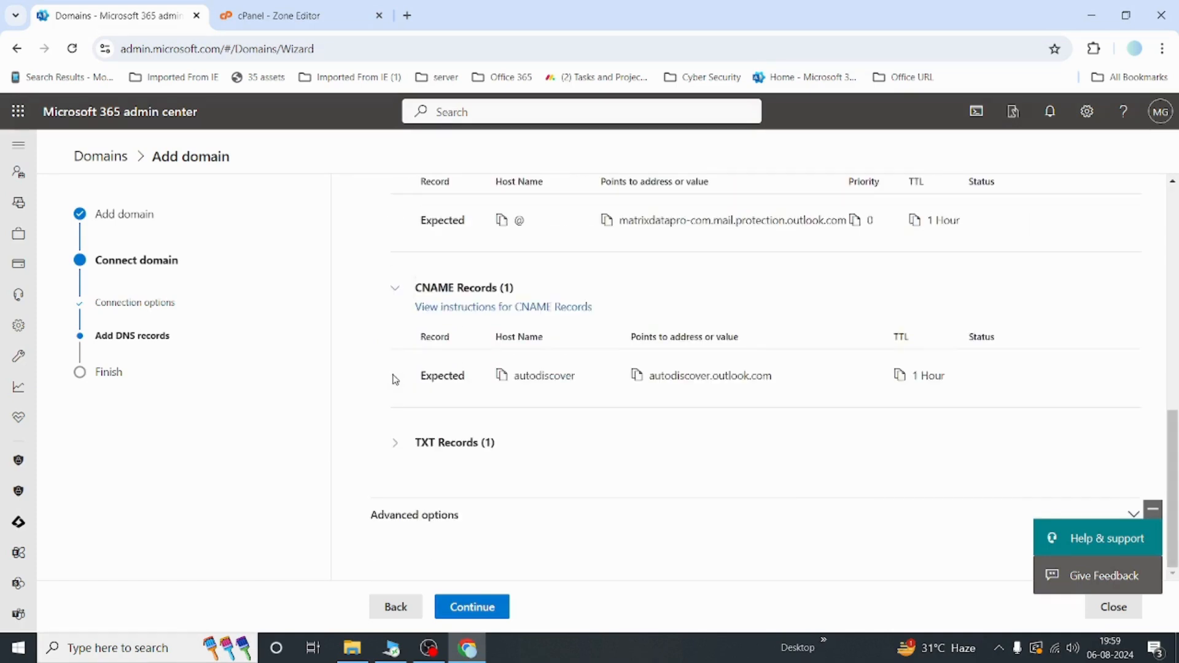
left_click(395, 443)
scroll(395, 448, "up", 1)
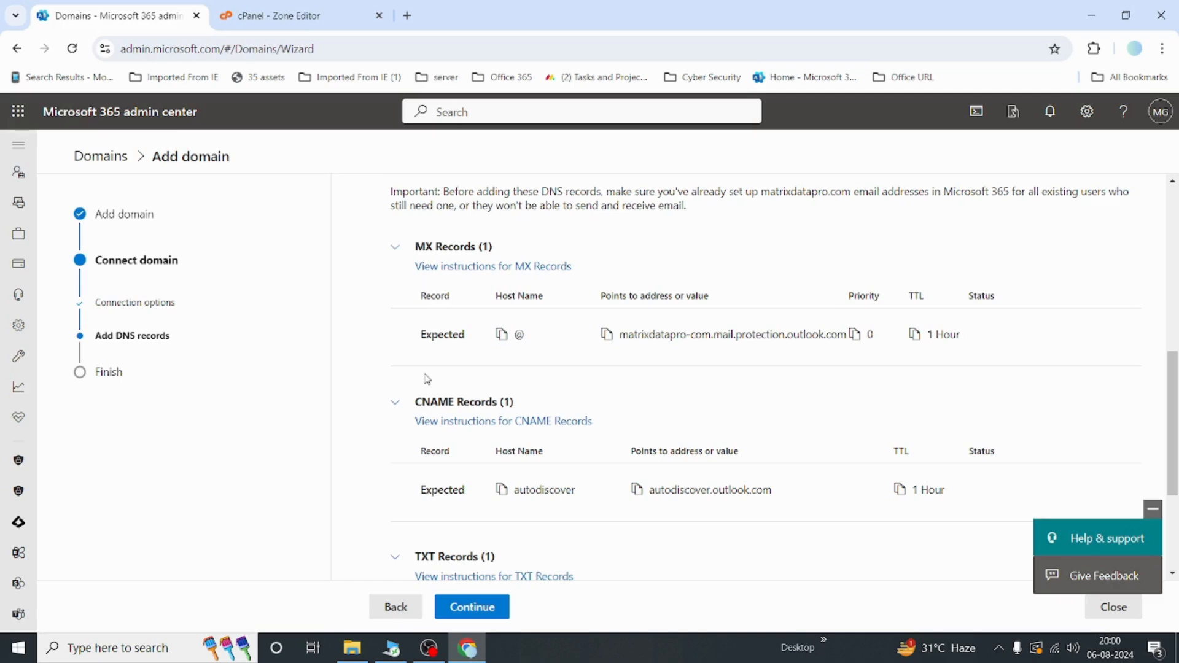
scroll(427, 379, "down", 2)
scroll(369, 455, "down", 1)
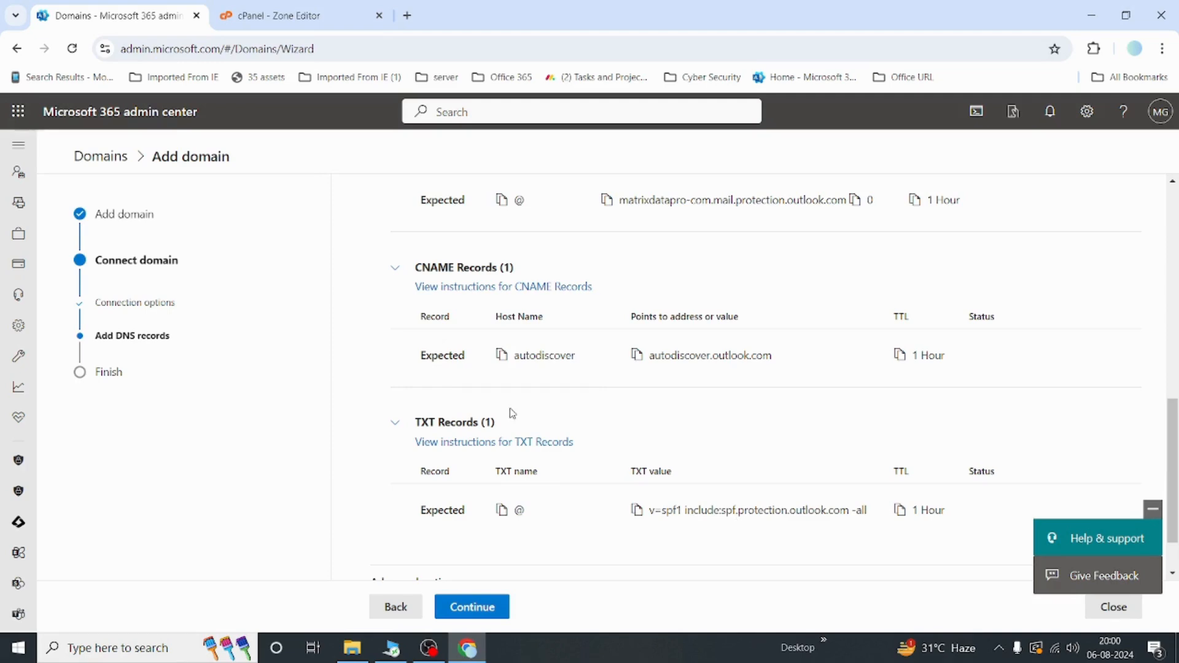
scroll(512, 414, "up", 4)
scroll(510, 412, "down", 1)
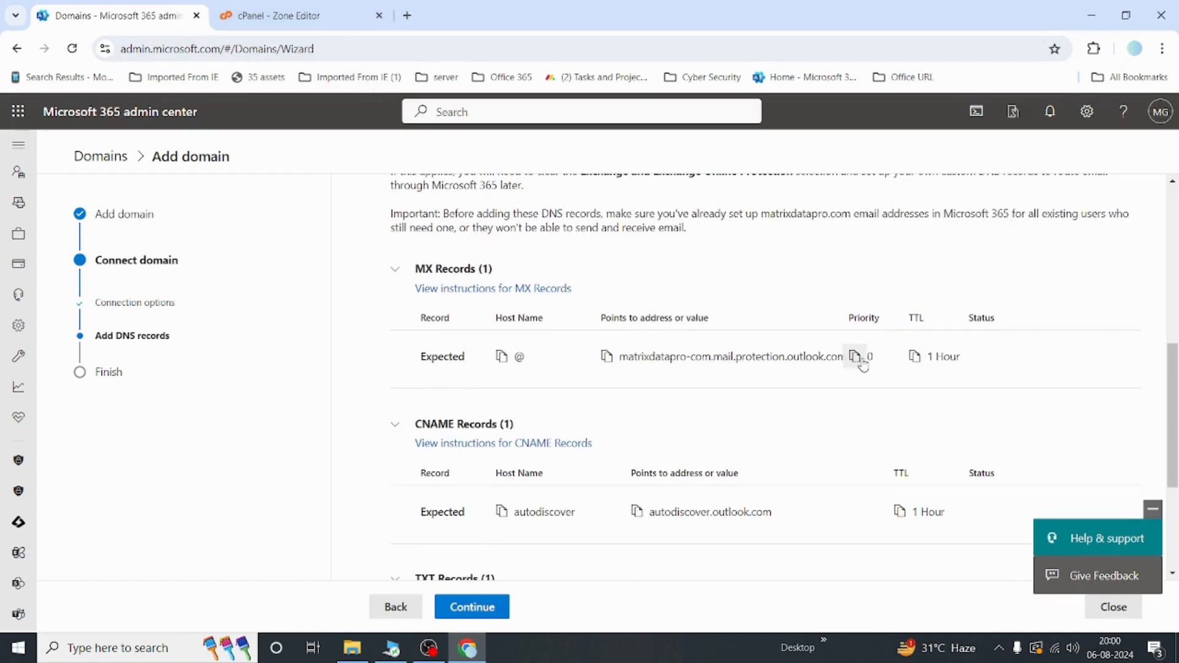
Step: Copy the MX destination from Microsoft 365 and start a new MX record in the Zone Editor with priority 0 and the pasted destination
left_click(606, 358)
left_click(309, 18)
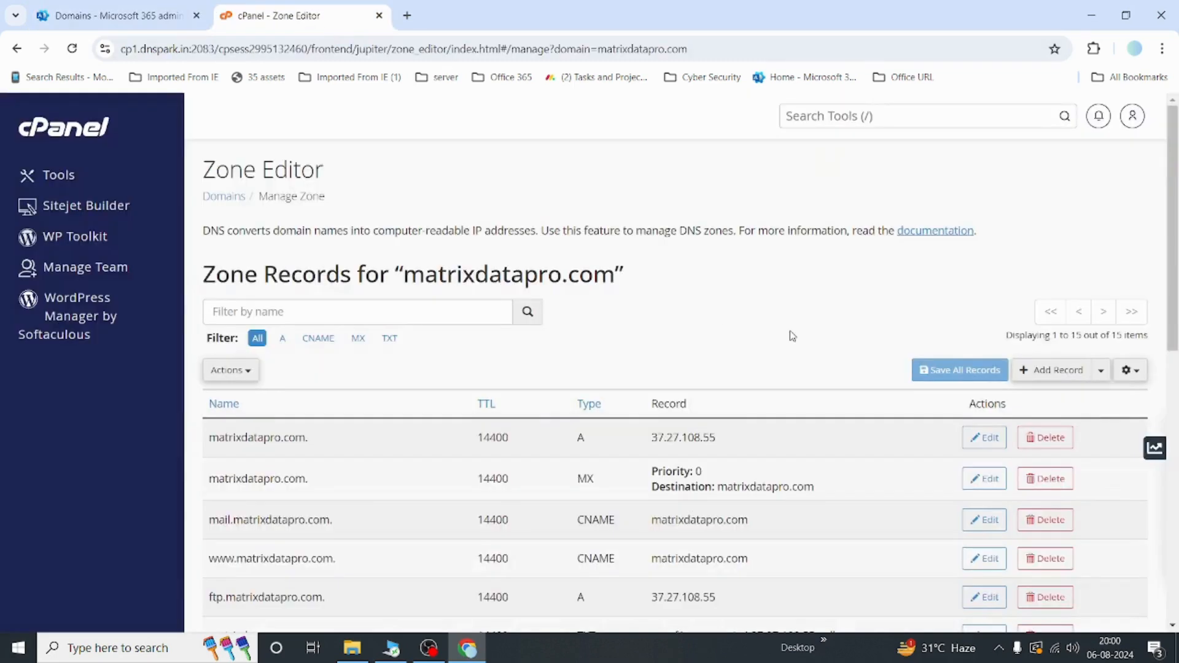
left_click(1049, 371)
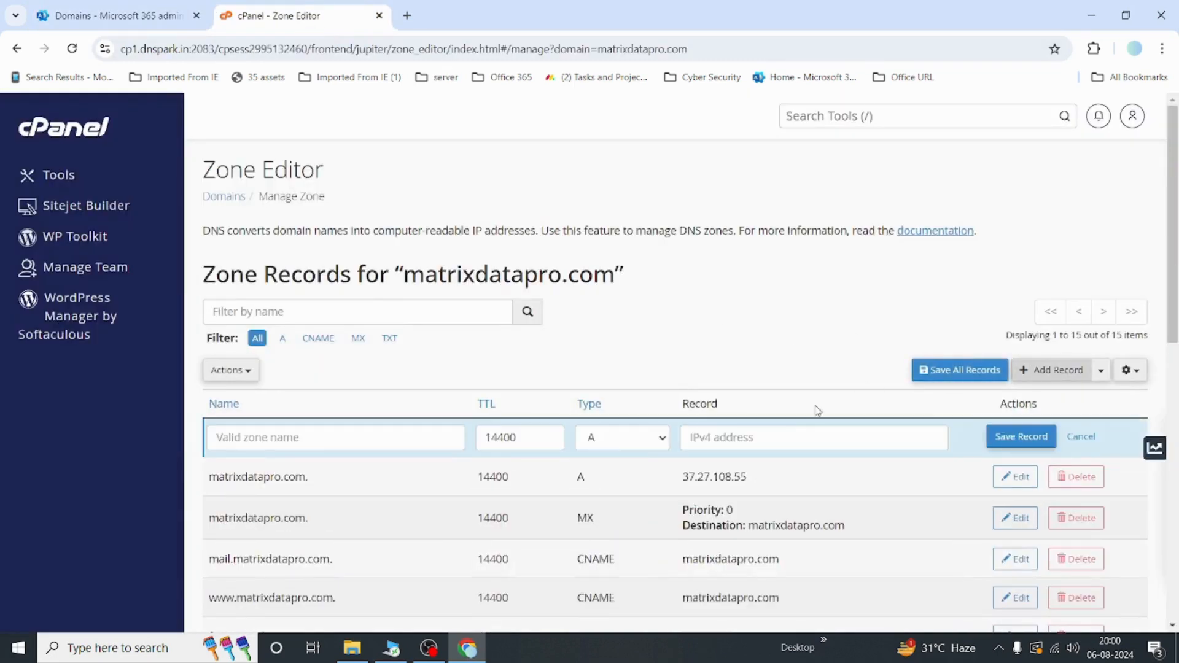
left_click(618, 447)
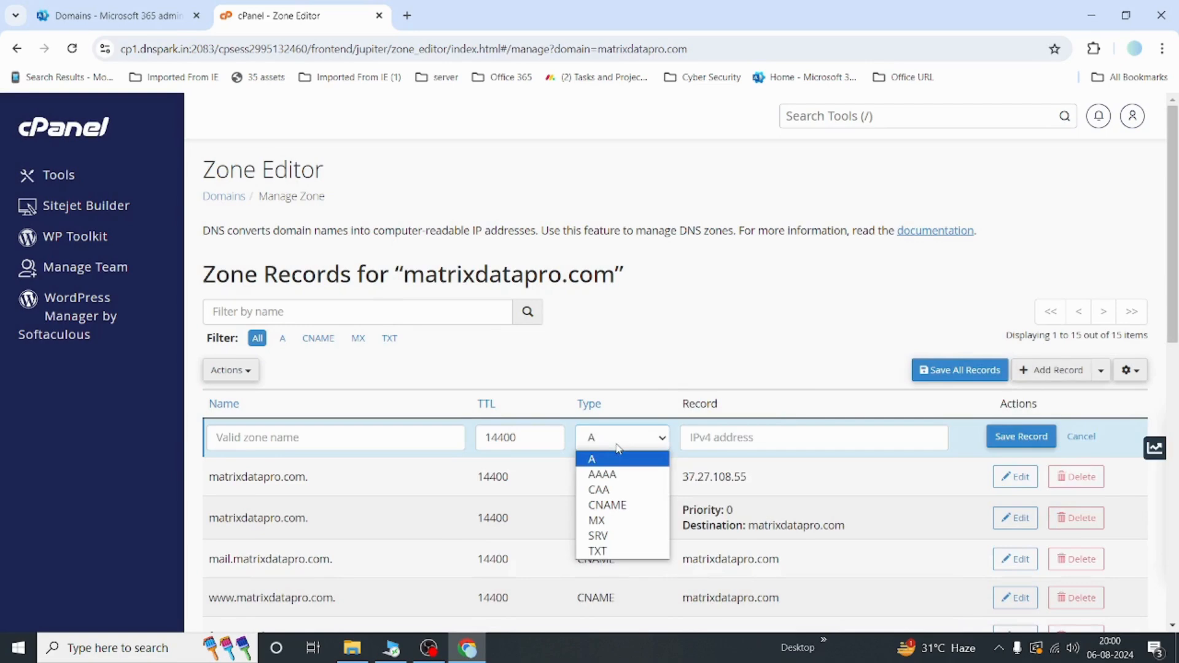
left_click(614, 522)
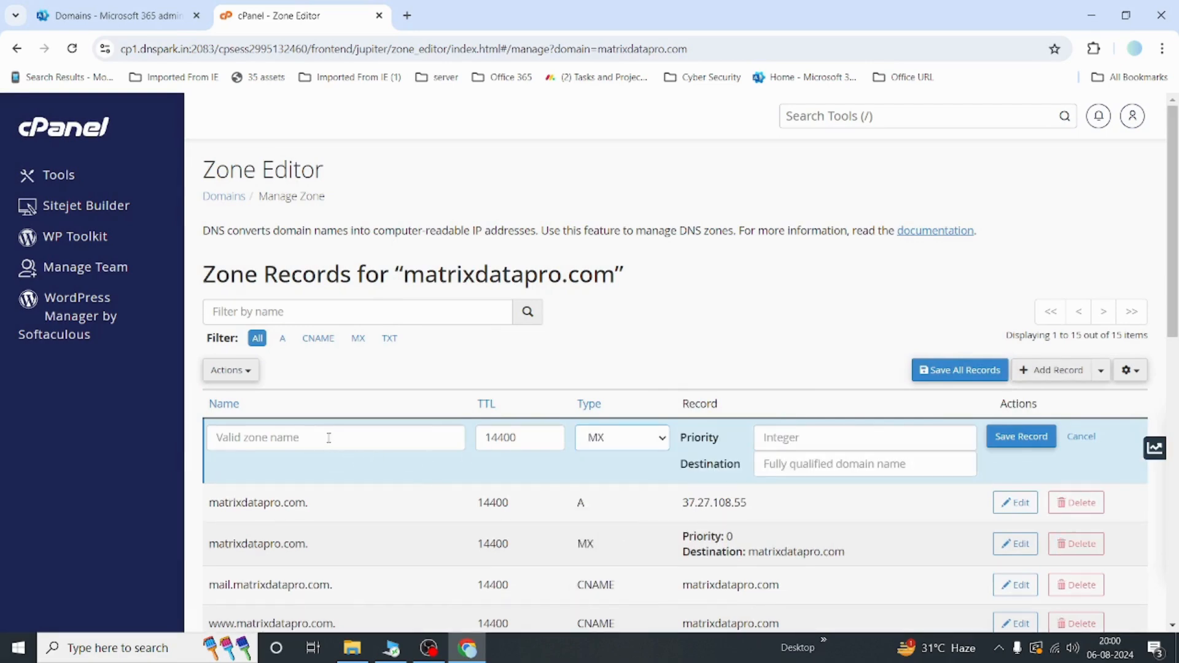
left_click(814, 443)
type("0")
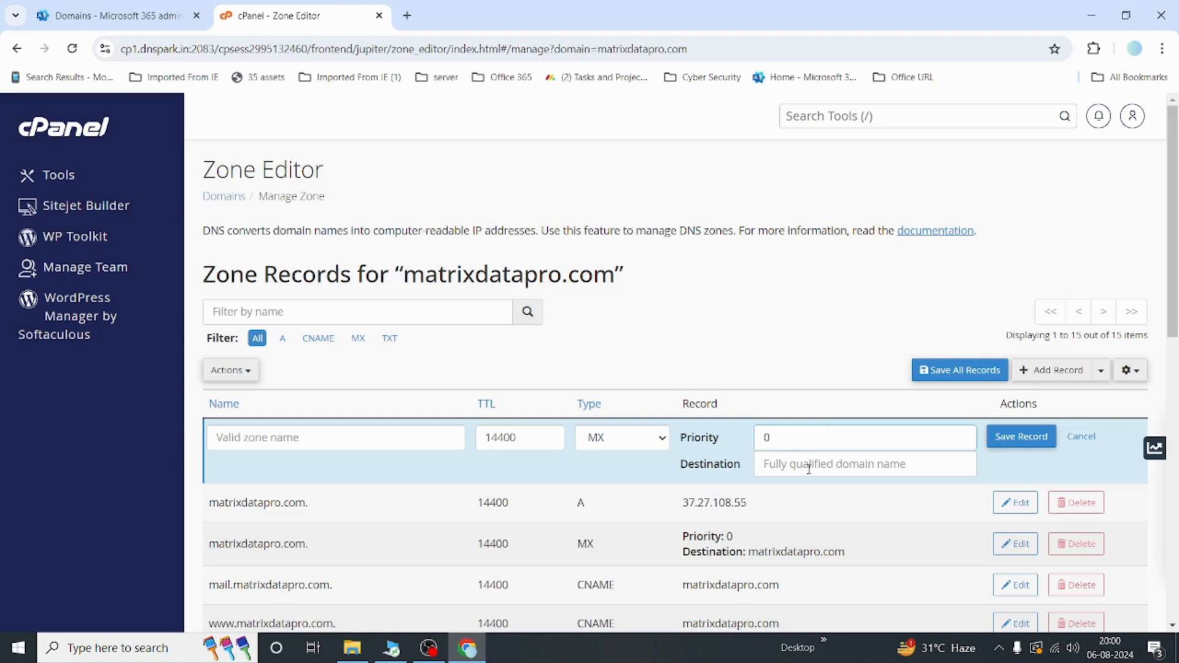
left_click(809, 468)
key("ctrl+v")
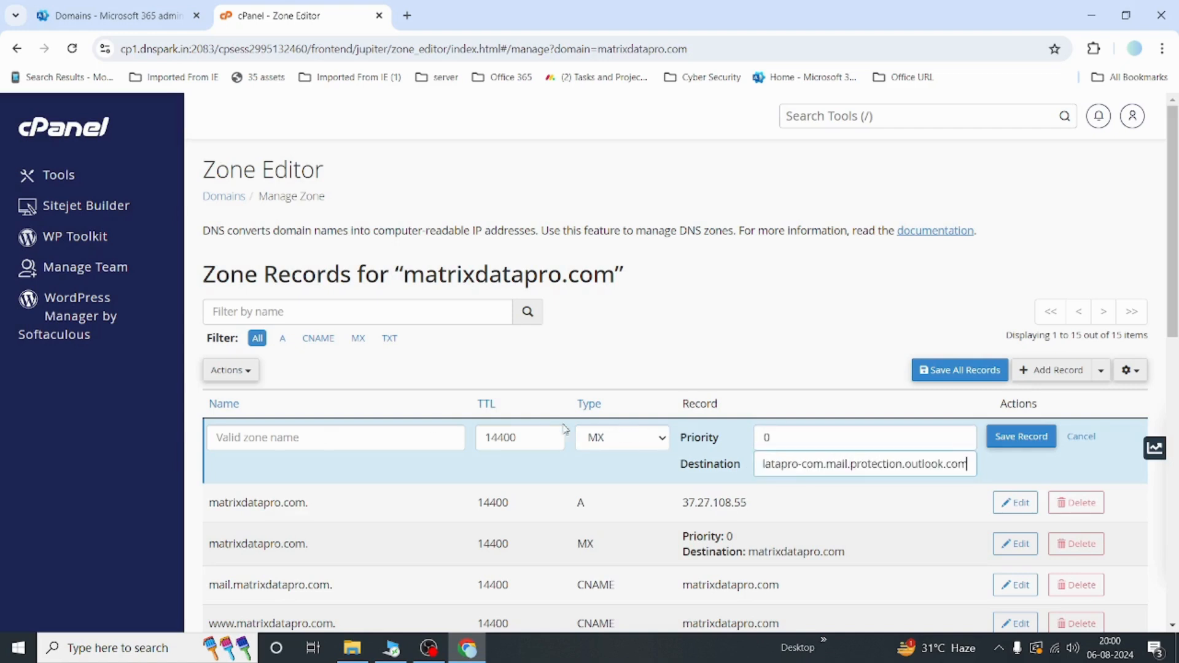
Step: Set the MX record's name to matrixdatapro.com. and save the record
left_click(376, 434)
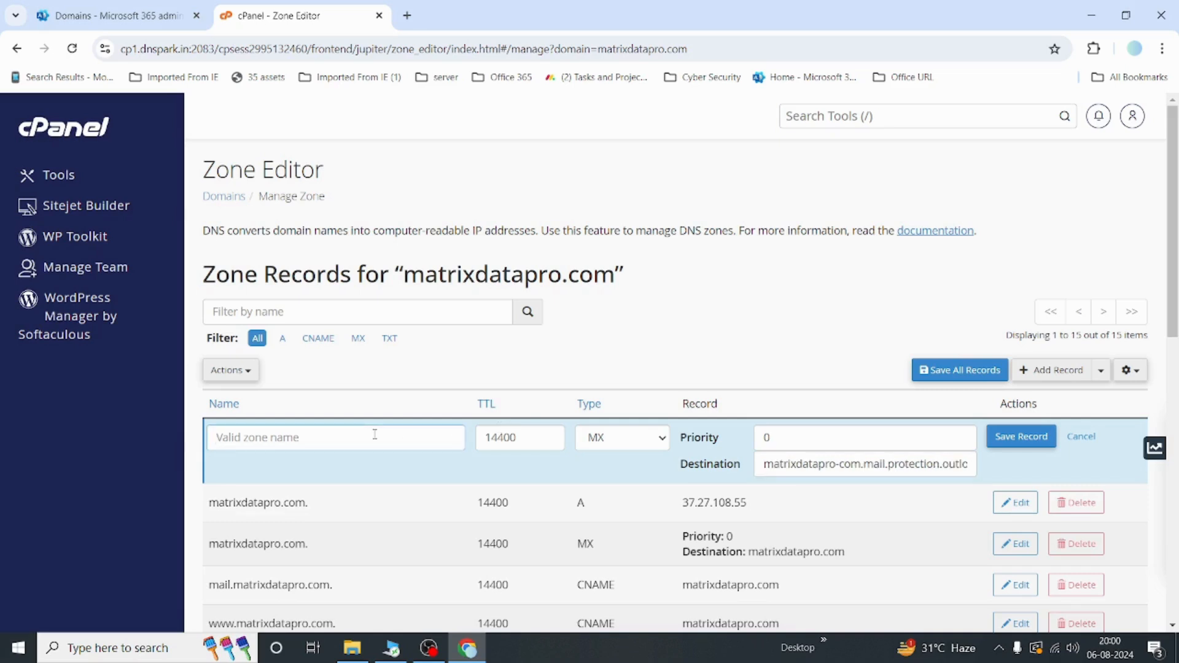
type("matrizxdatapro.com.")
left_click(1042, 443)
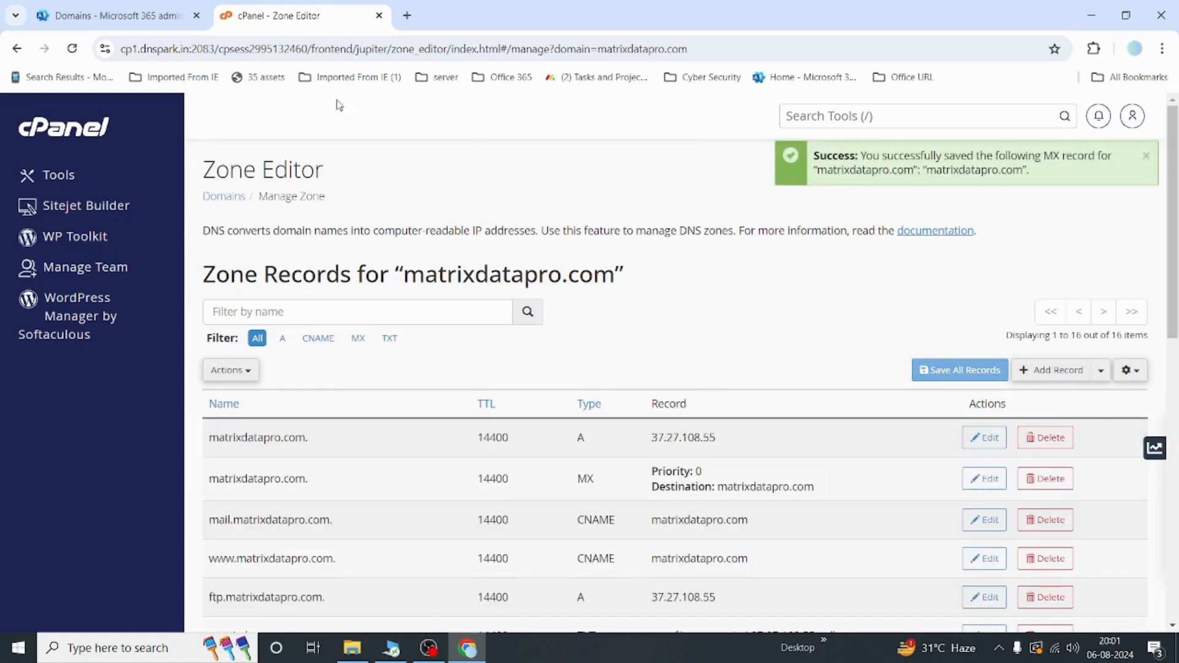
Step: Copy the CNAME target autodiscover.outlook.com from Microsoft 365 and return to the Zone Editor
left_click(122, 18)
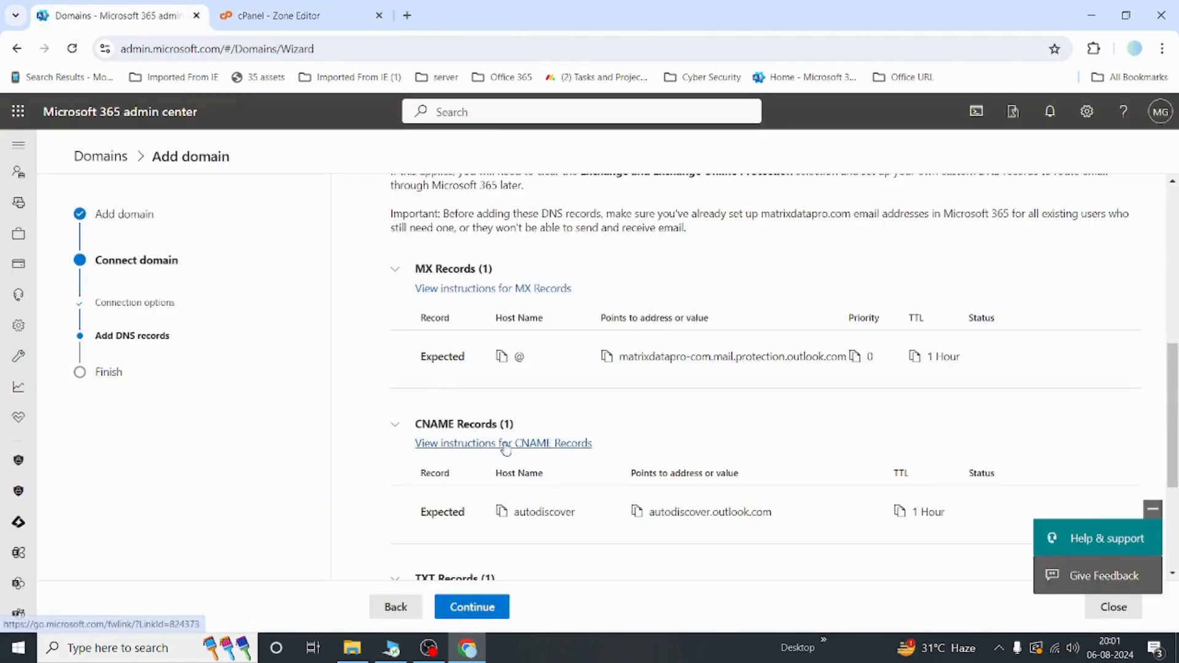
scroll(500, 442, "down", 2)
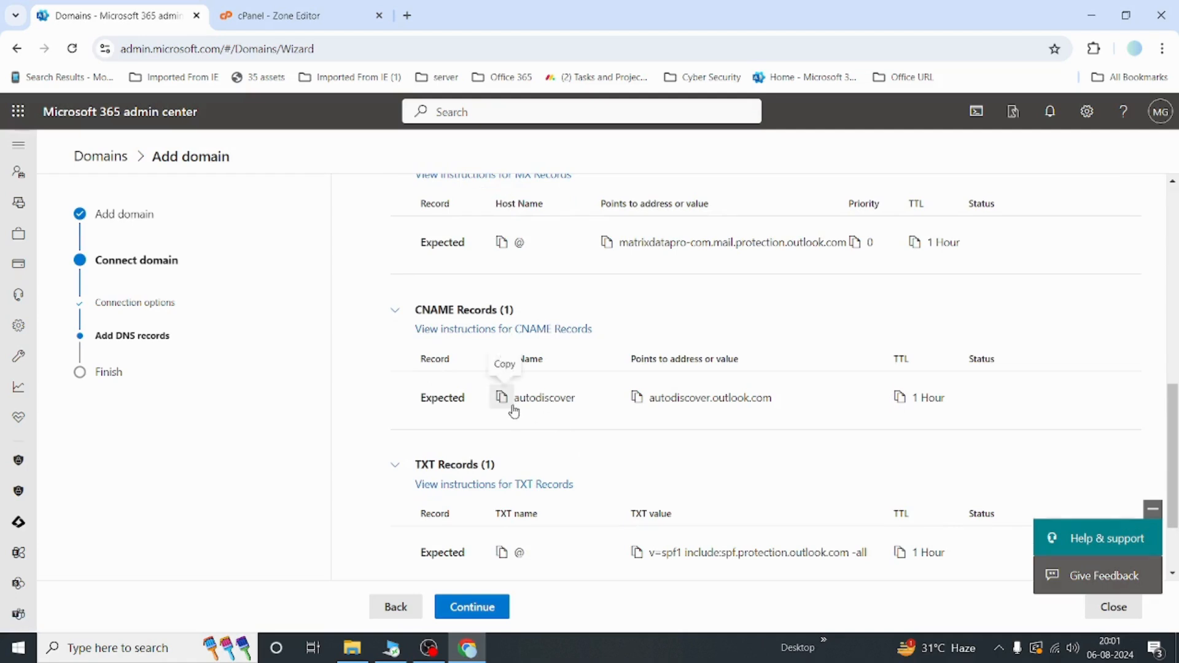
left_click(633, 401)
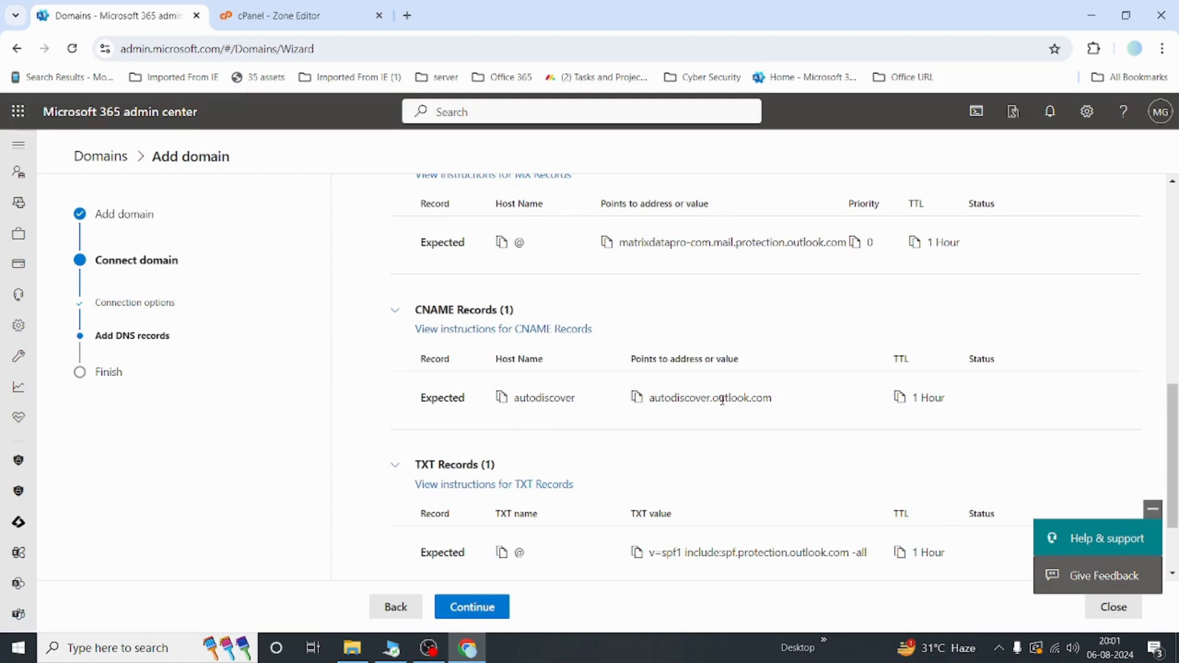
left_click(299, 11)
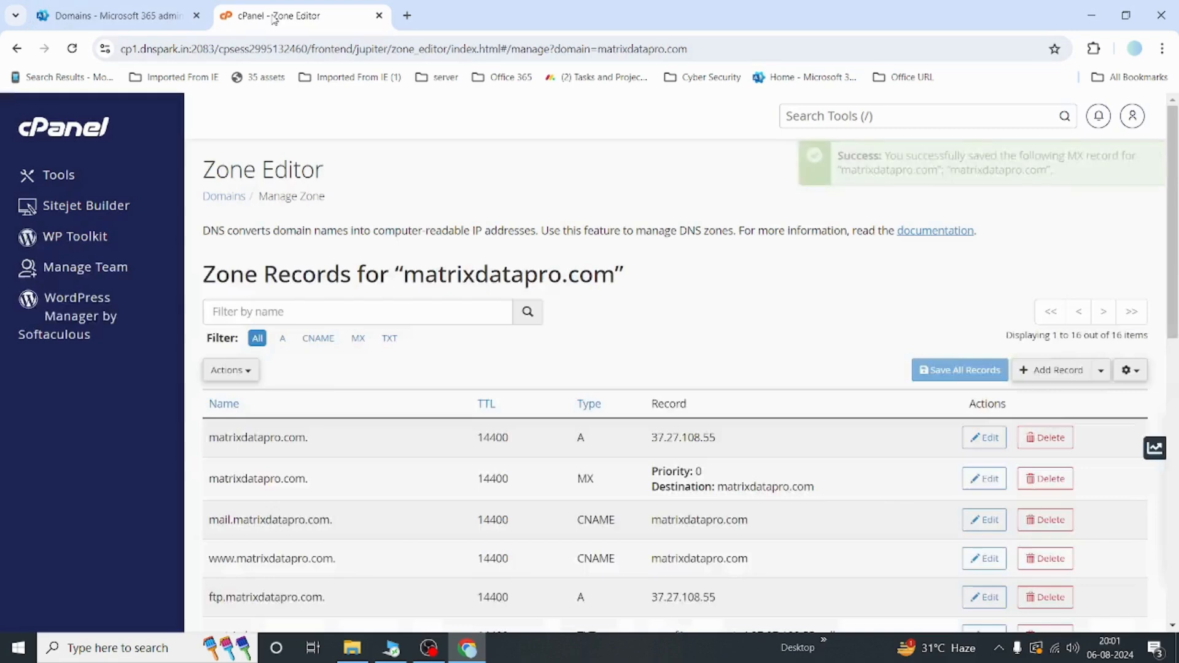
Step: Add a CNAME record named autodiscover pointing to autodiscover.outlook.com and save it
left_click(1038, 370)
left_click(650, 440)
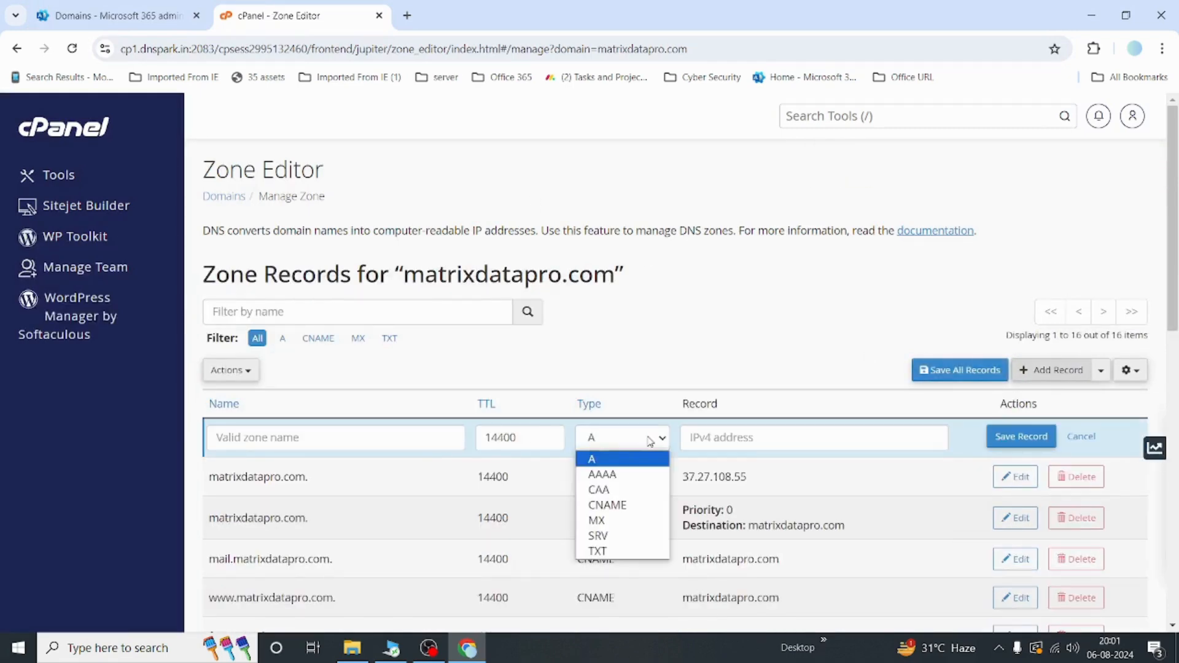
key("Down")
key("Down")
left_click(616, 505)
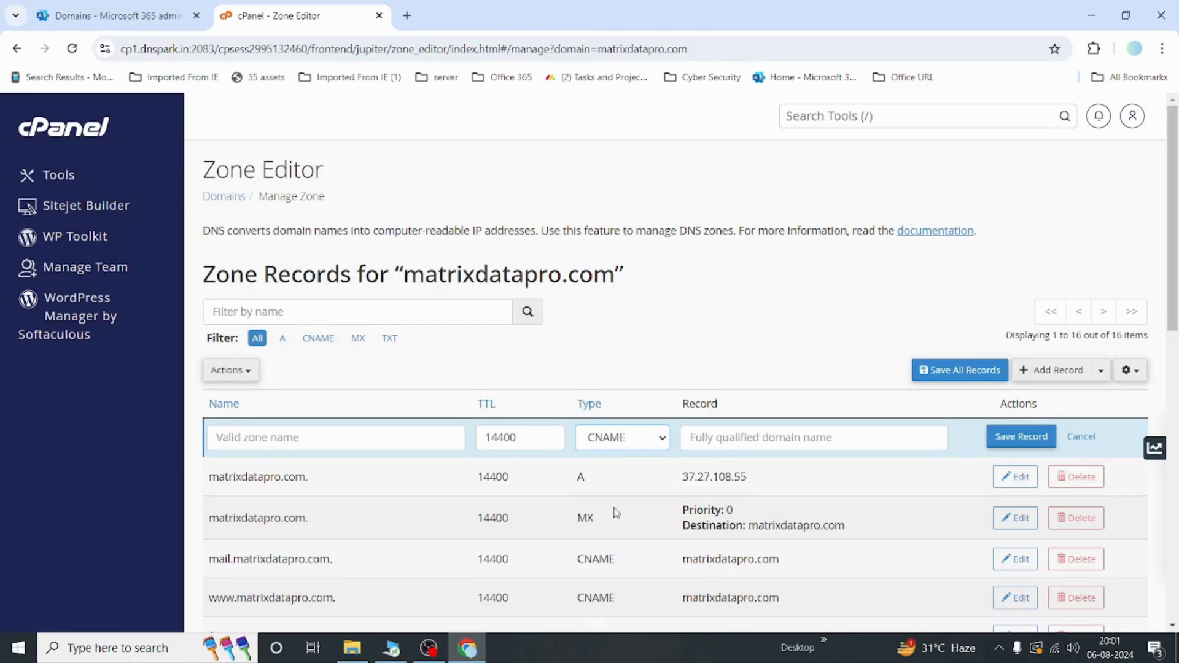
left_click(772, 438)
key("ctrl+v")
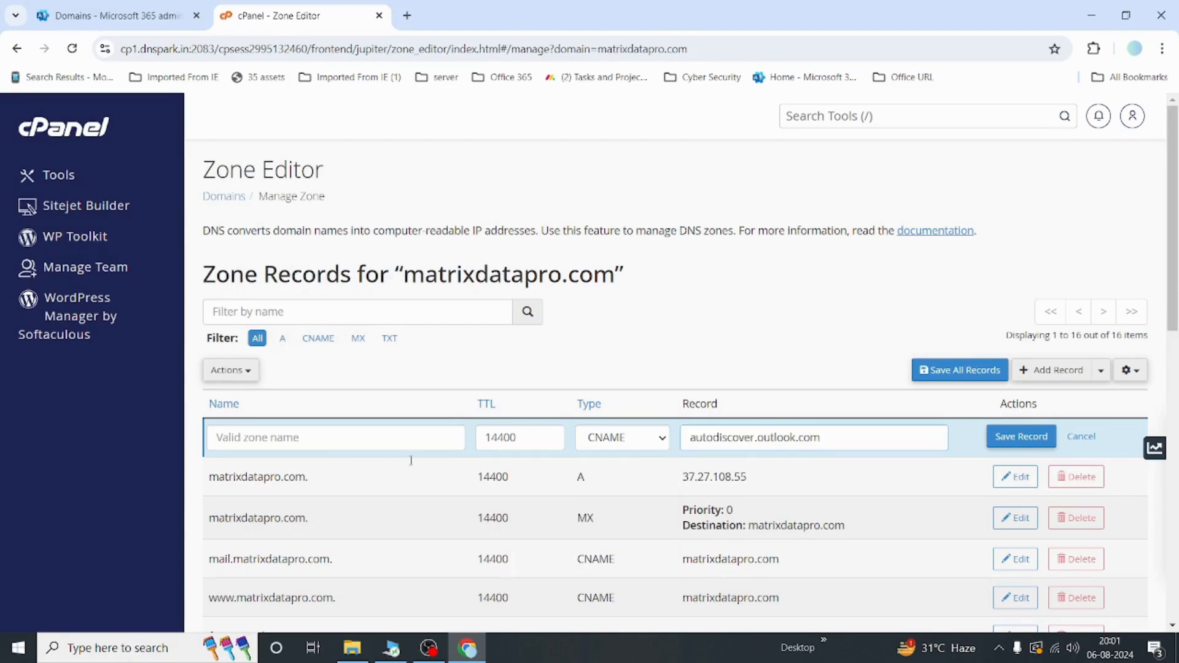
left_click(277, 436)
type("auto")
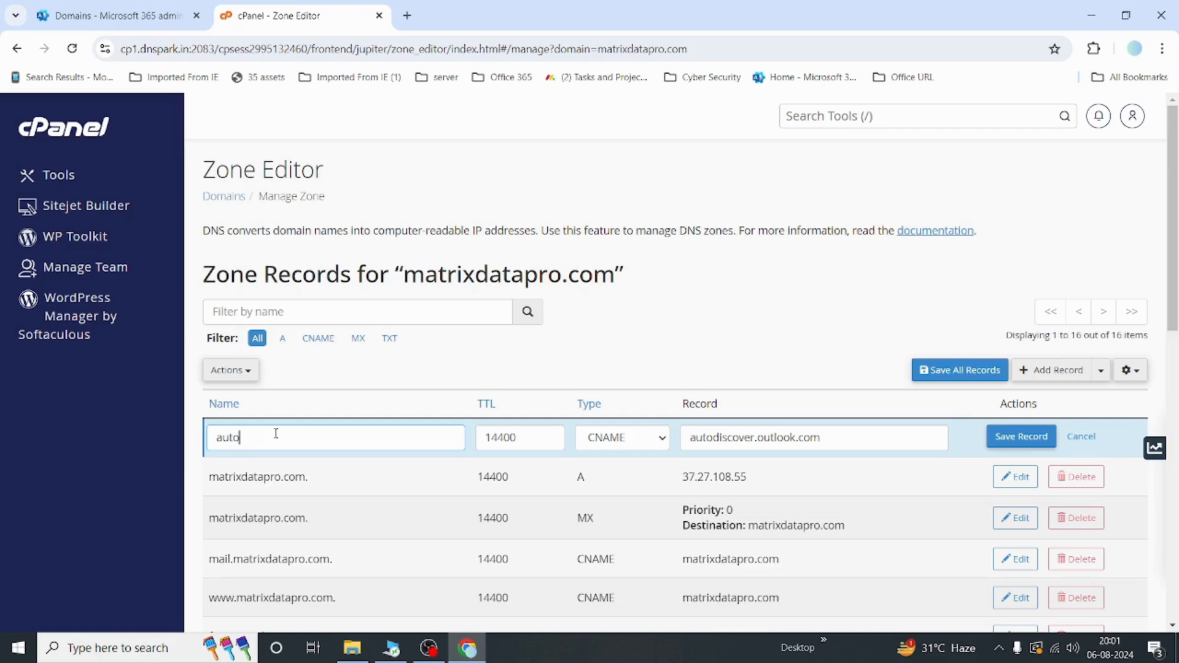
type("discover")
left_click(1034, 440)
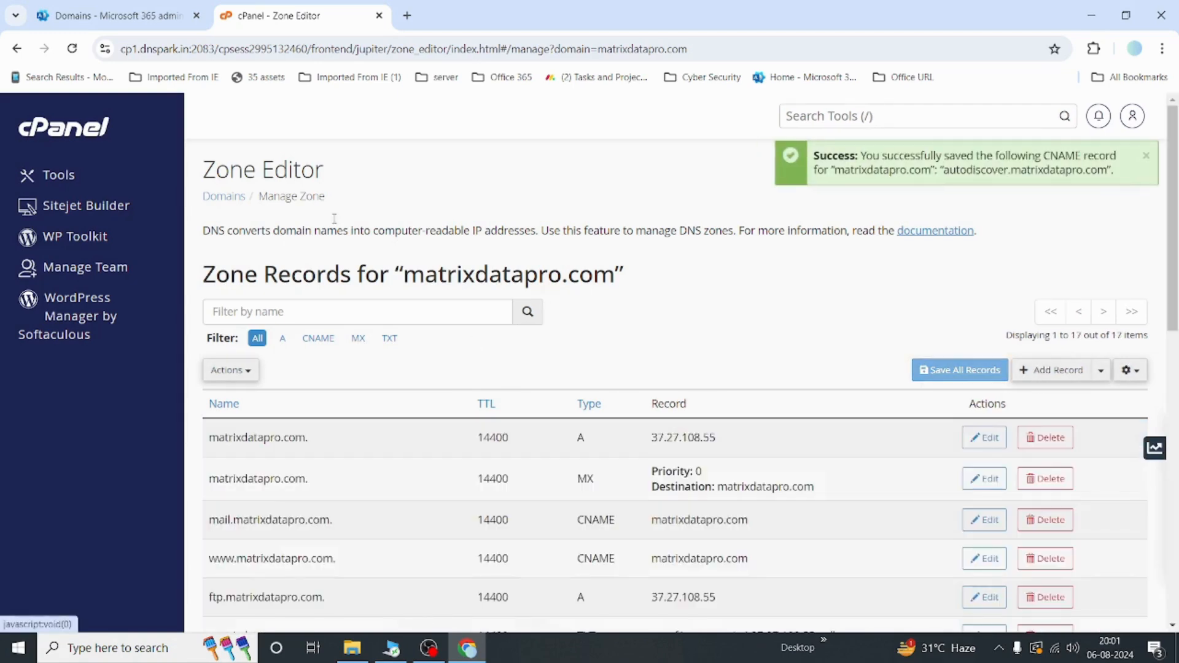
Step: Copy the TXT value v=spf1 include:spf.protection.outlook.com -all from Microsoft 365
left_click(113, 19)
scroll(521, 388, "down", 2)
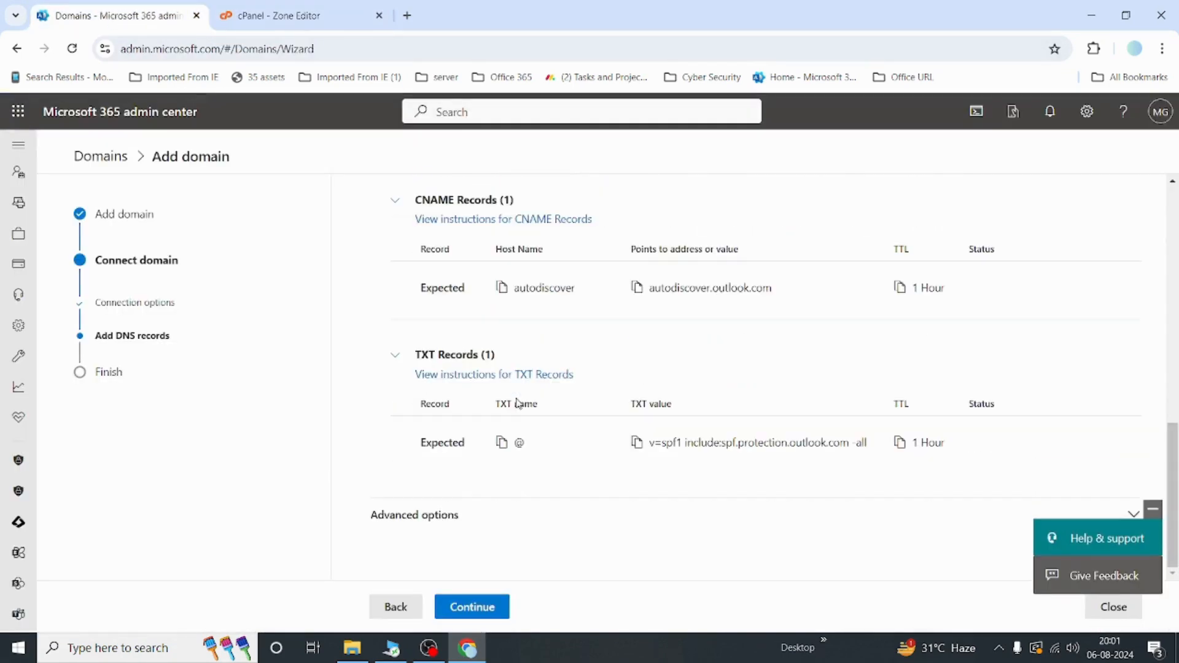
left_click(637, 445)
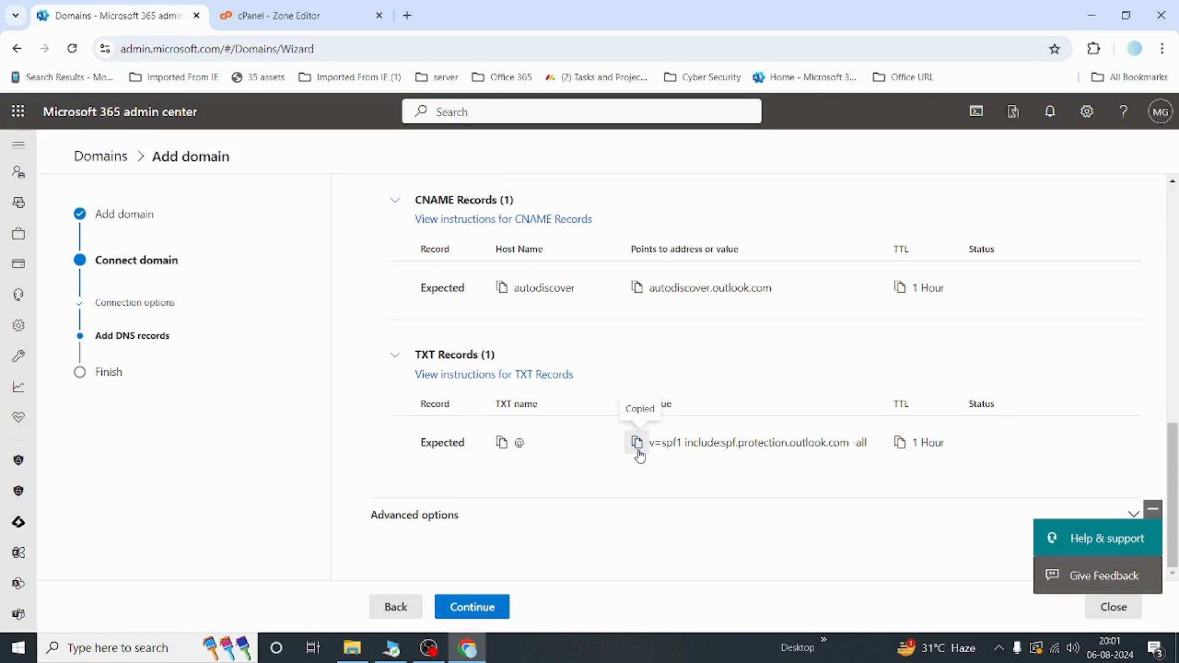
Step: Start a new TXT record in the Zone Editor and paste the copied SPF value as its record
left_click(319, 24)
left_click(1053, 381)
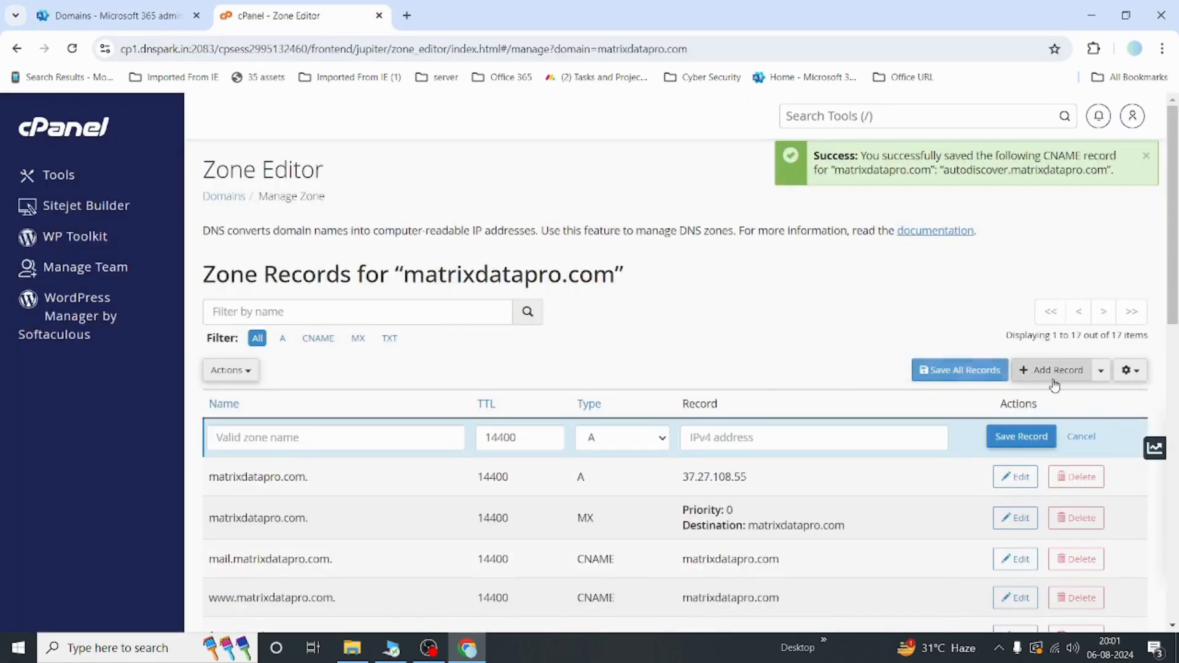
left_click(309, 437)
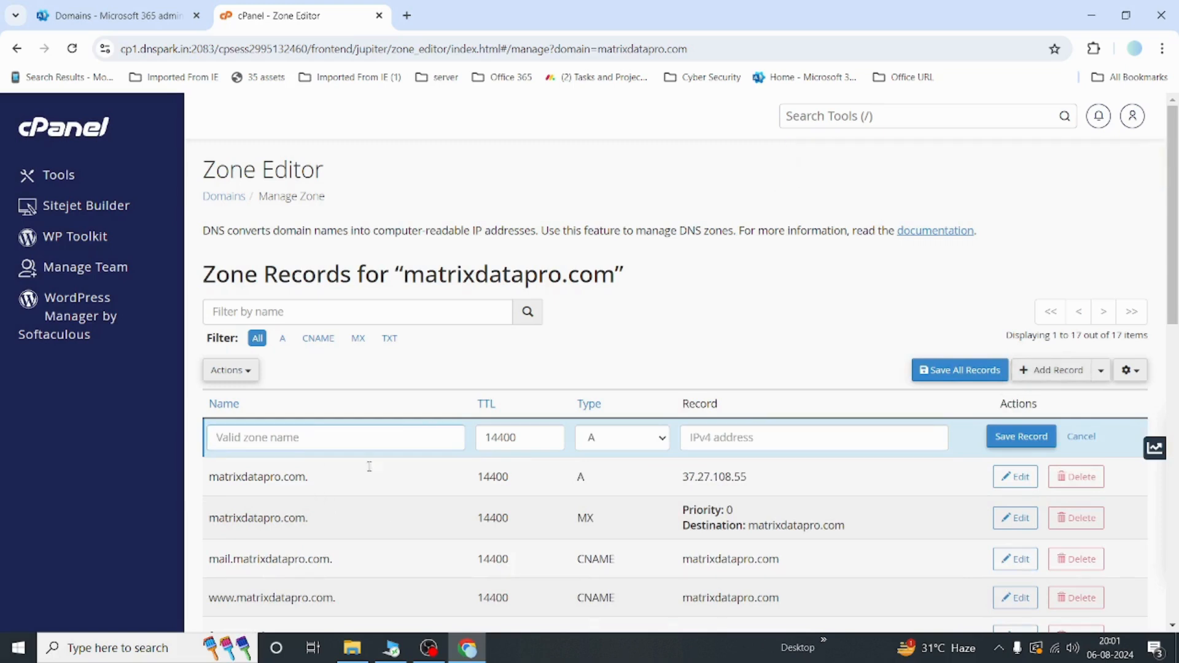
left_click(622, 439)
key("t")
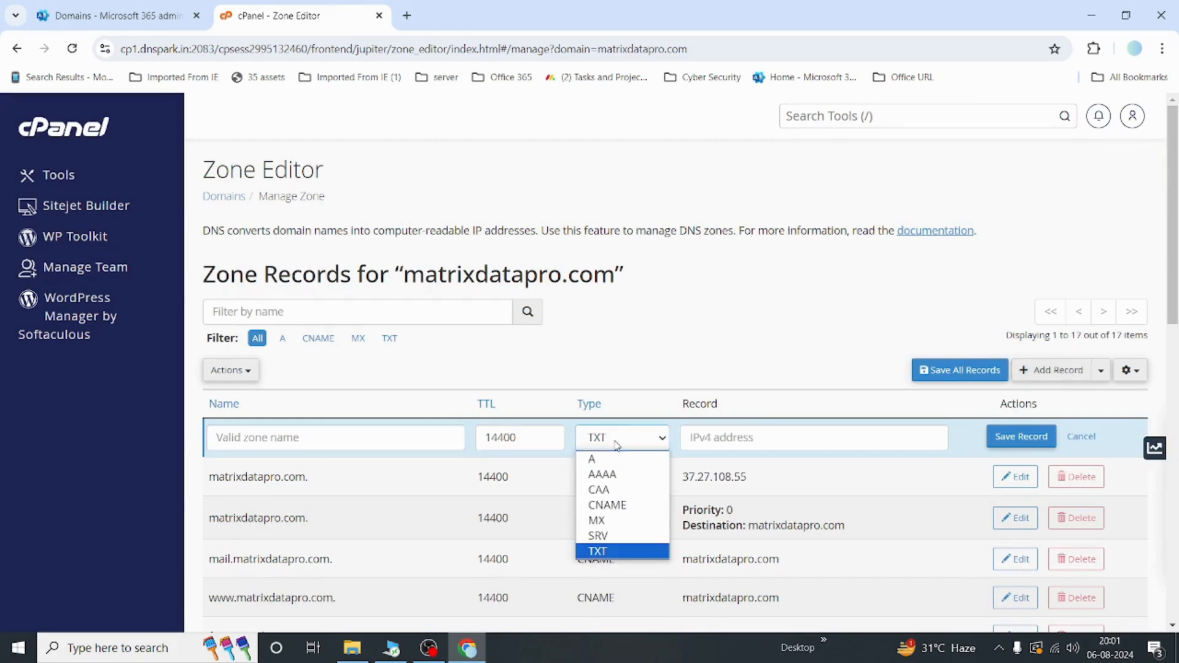
left_click(594, 549)
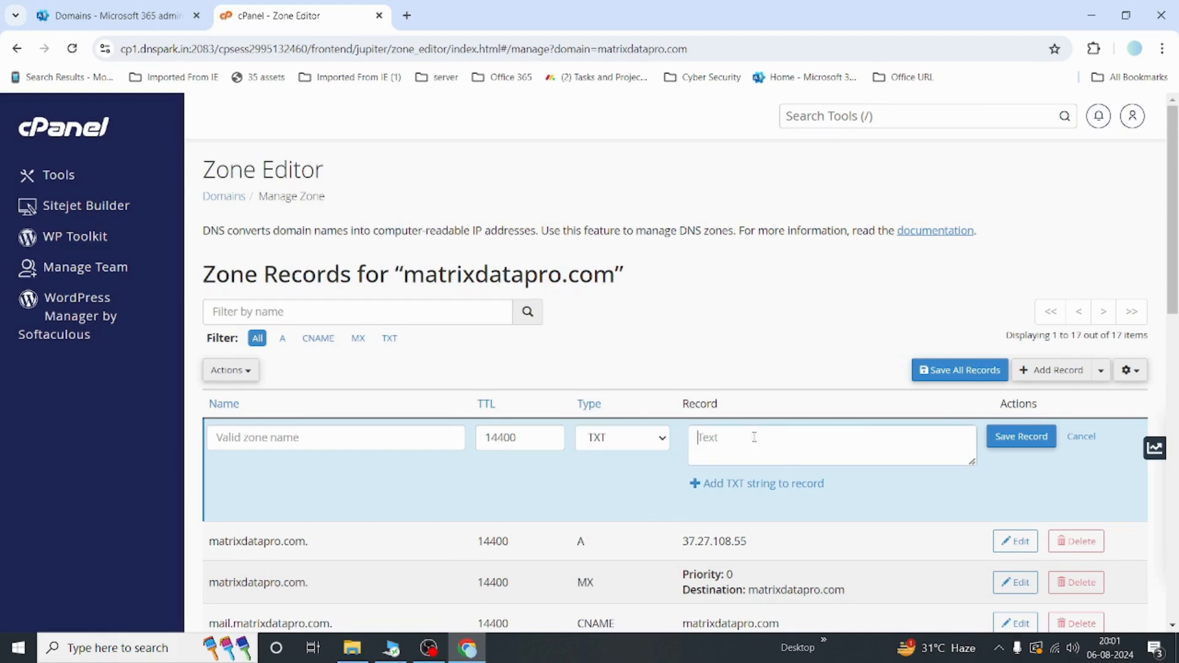
key("ctrl+v")
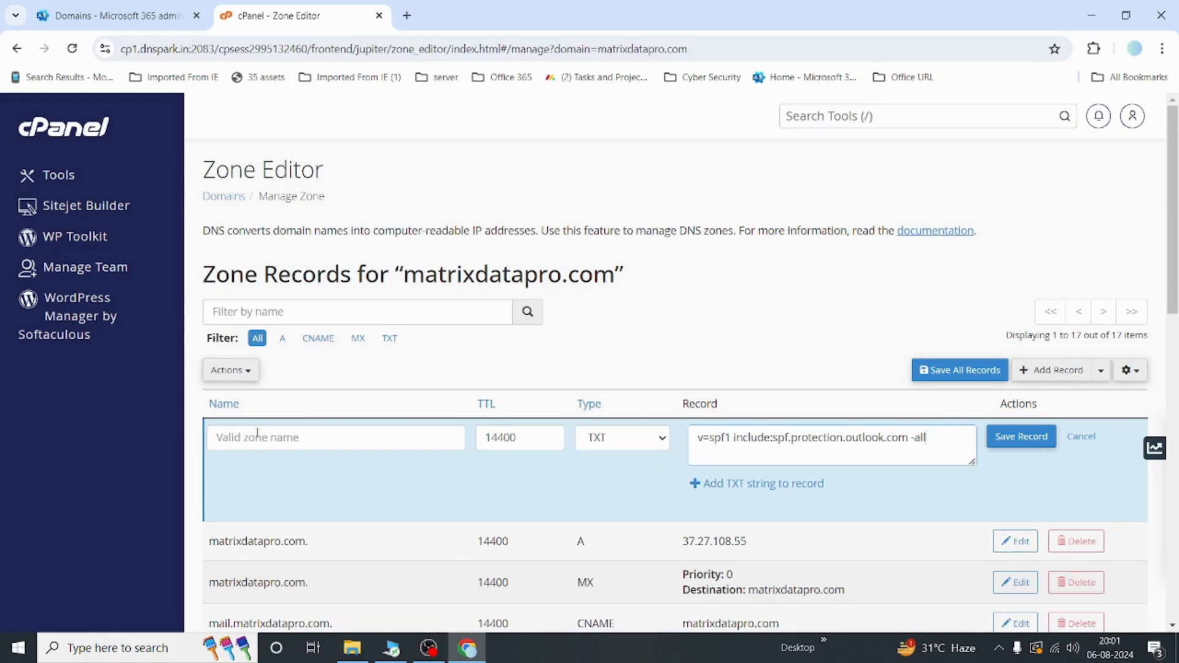
Step: Set the TXT record's name to matrixdatapro.com. and save the record
left_click(148, 16)
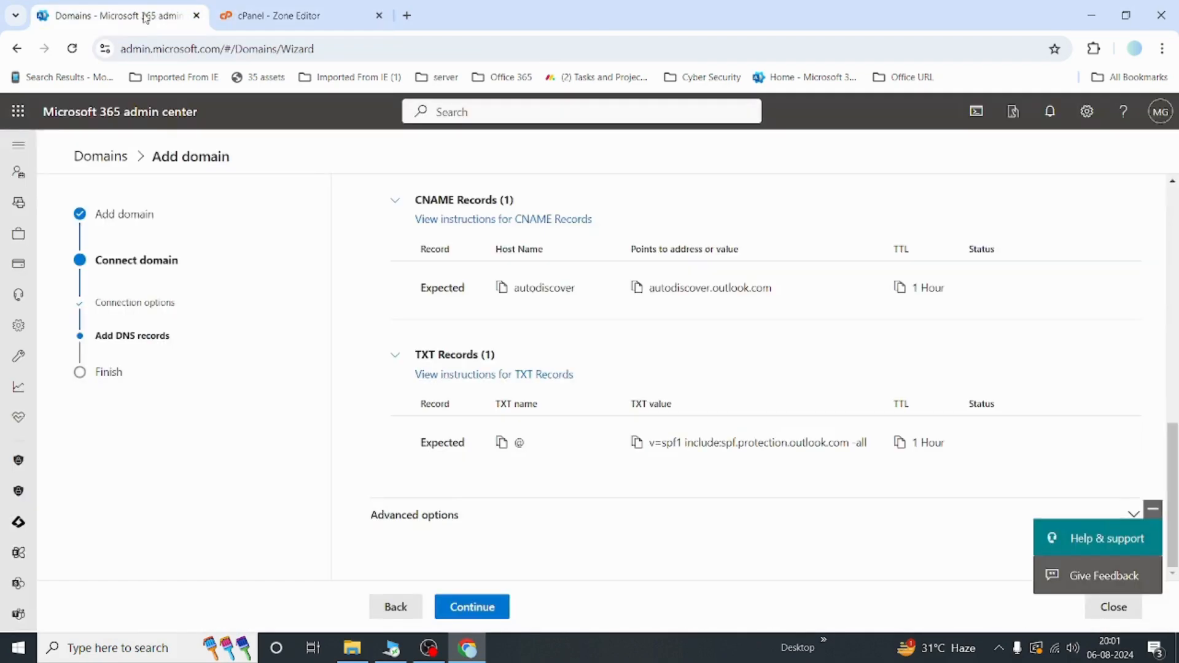
left_click(264, 17)
left_click(243, 426)
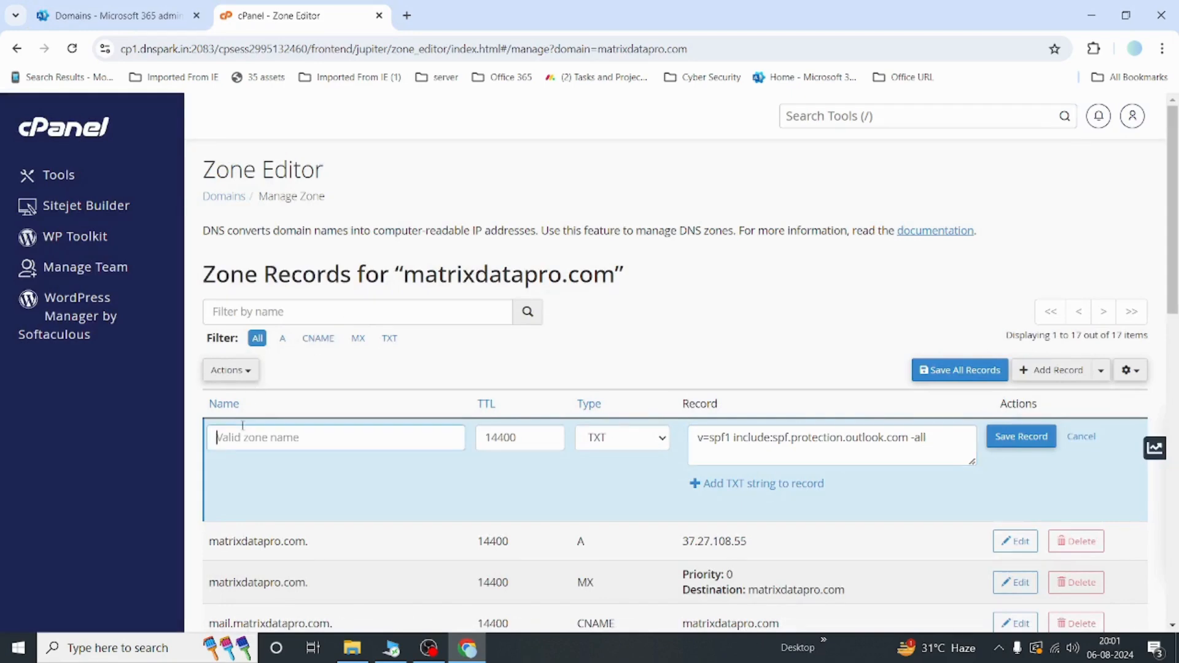
type("matrixdatapro.com.")
key("Tab")
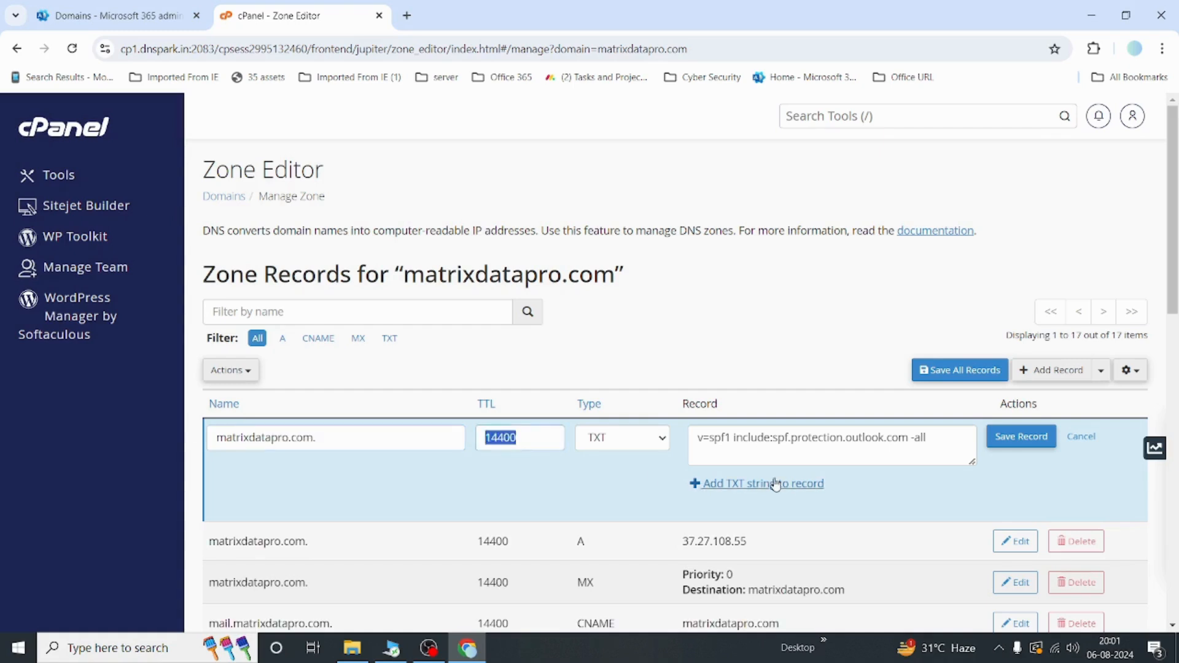
left_click(1044, 439)
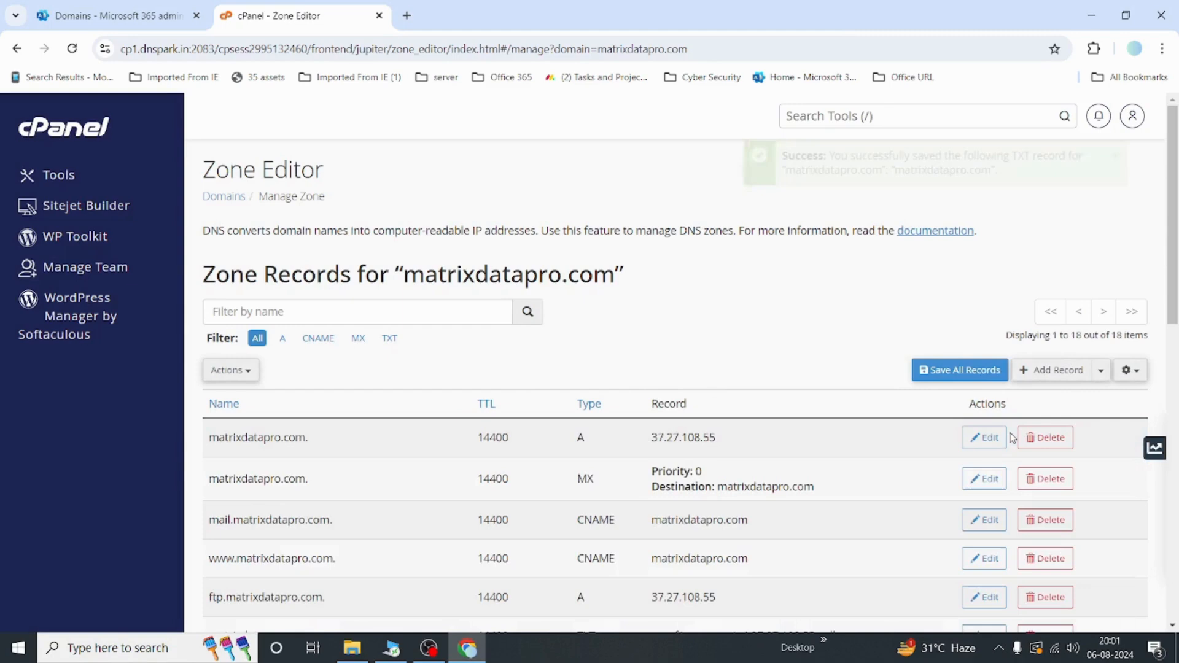
Step: Return to the Microsoft 365 wizard and continue so it checks the added DNS records
scroll(701, 339, "down", 2)
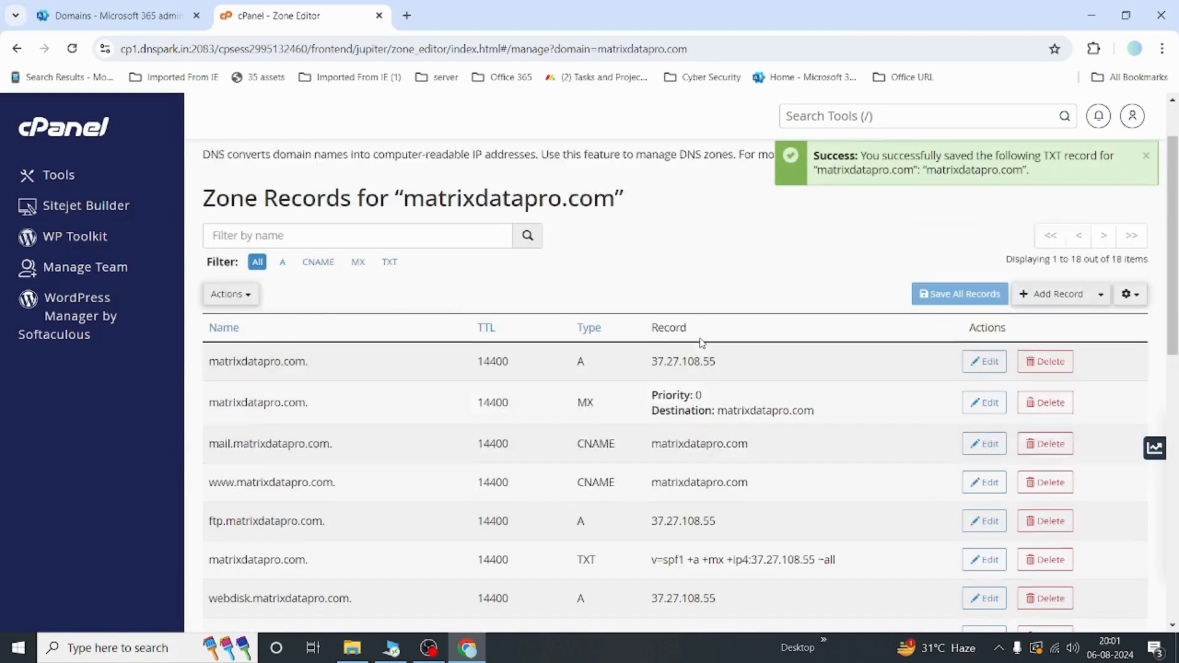
scroll(701, 339, "down", 2)
scroll(700, 339, "up", 5)
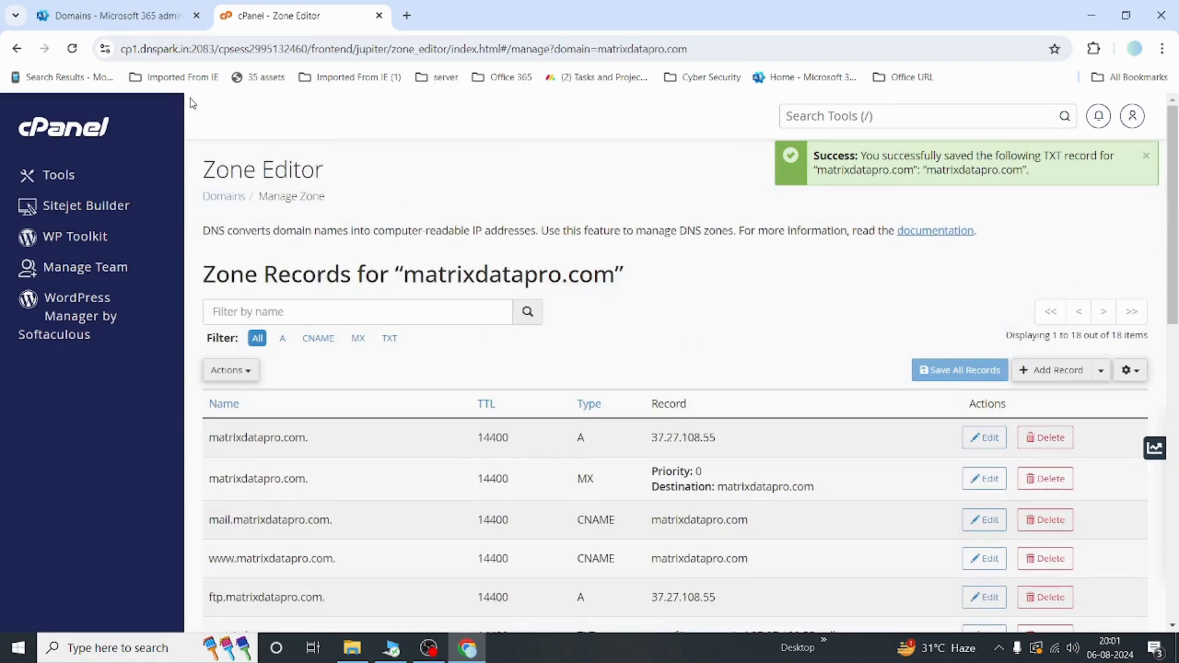
left_click(112, 17)
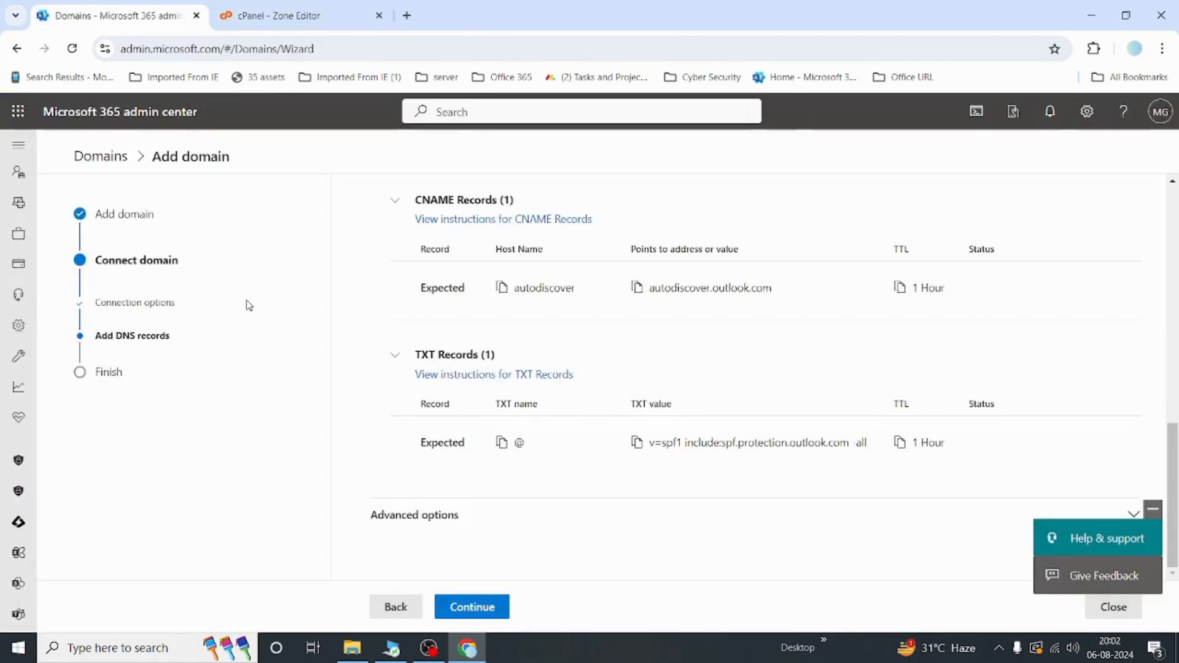
left_click(478, 610)
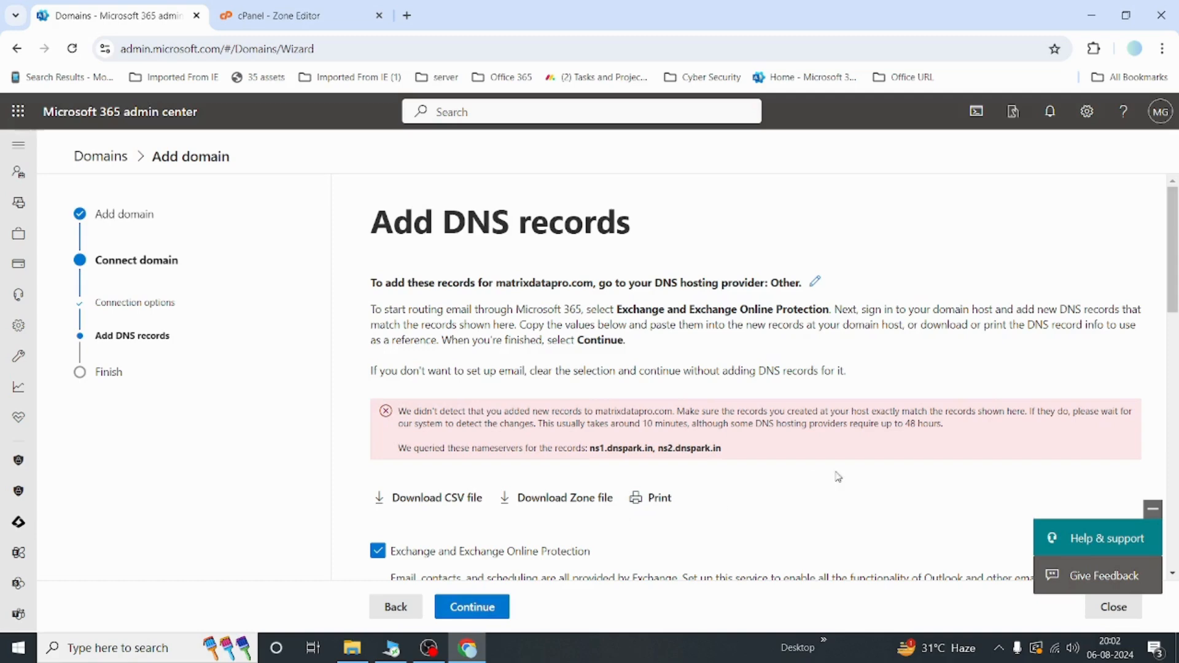
Step: Examine the MX, CNAME and TXT record check results and the detection notice in the wizard
scroll(850, 479, "down", 9)
scroll(853, 479, "down", 3)
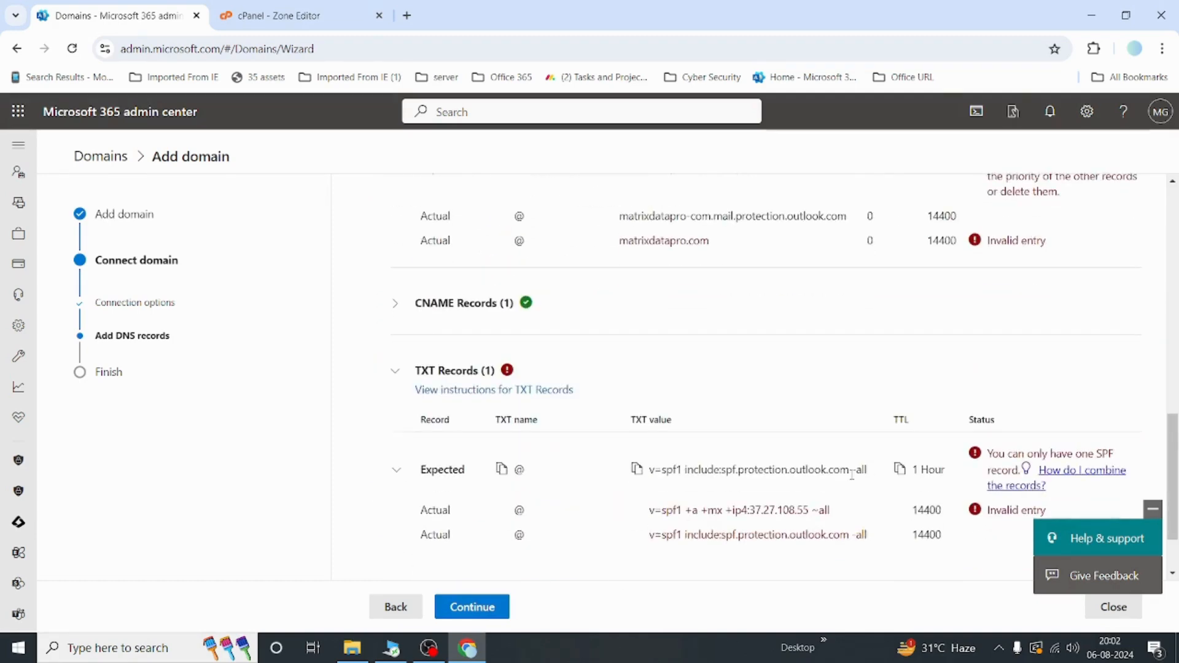
left_click(394, 306)
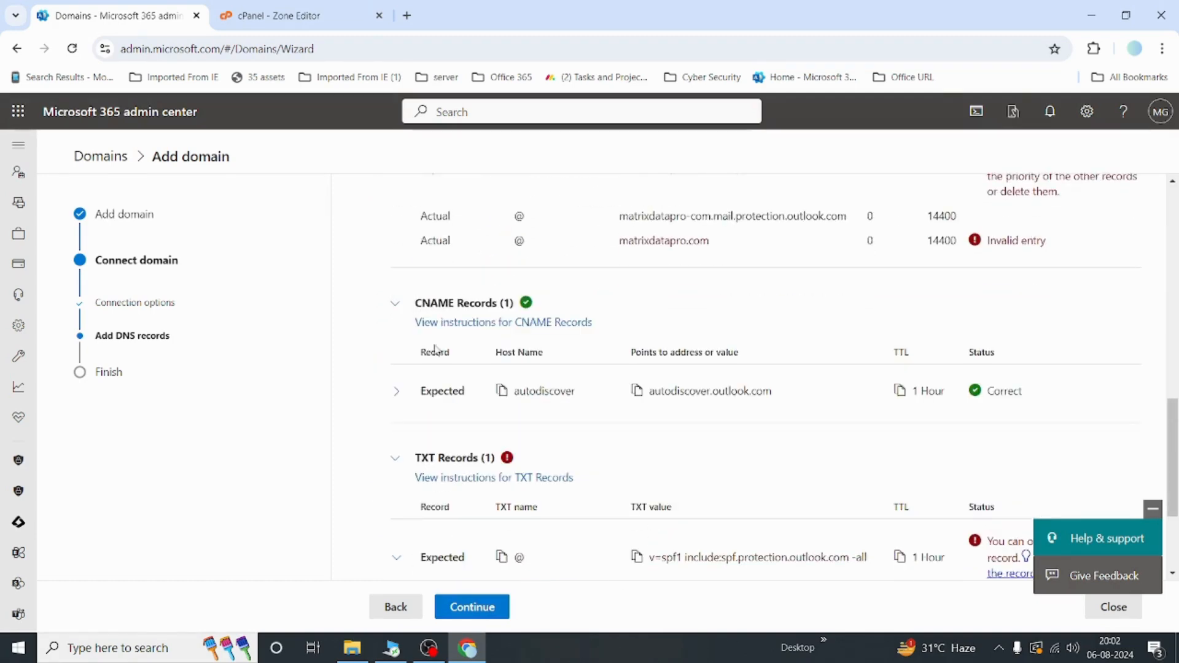
scroll(637, 387, "down", 2)
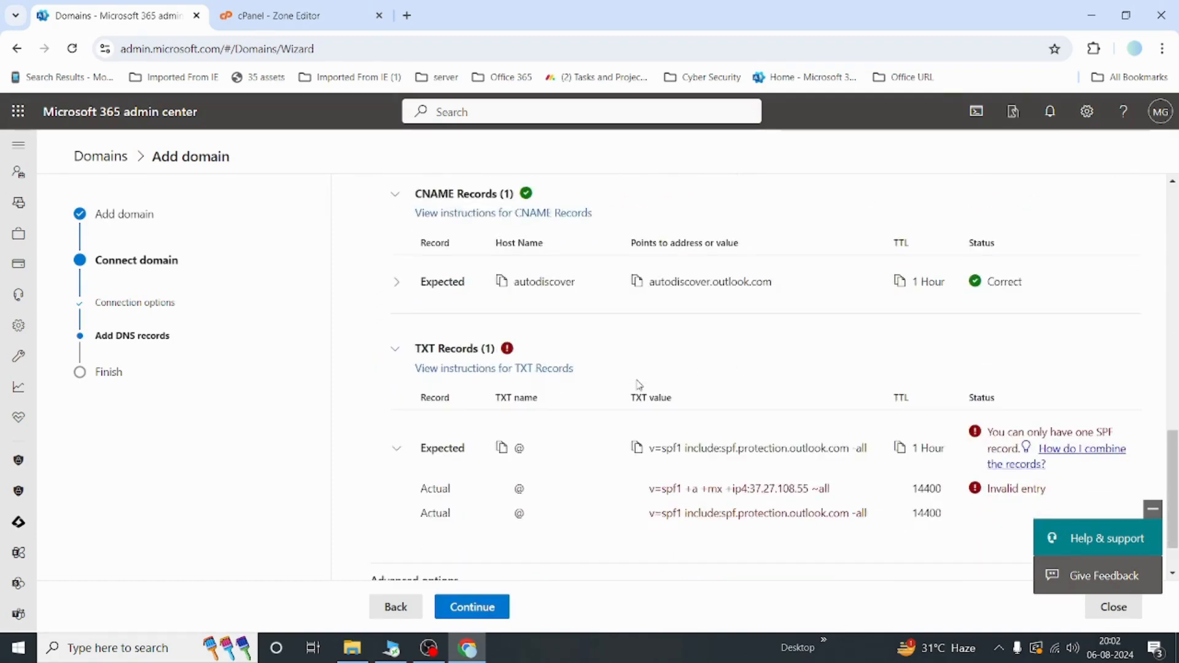
scroll(639, 385, "up", 3)
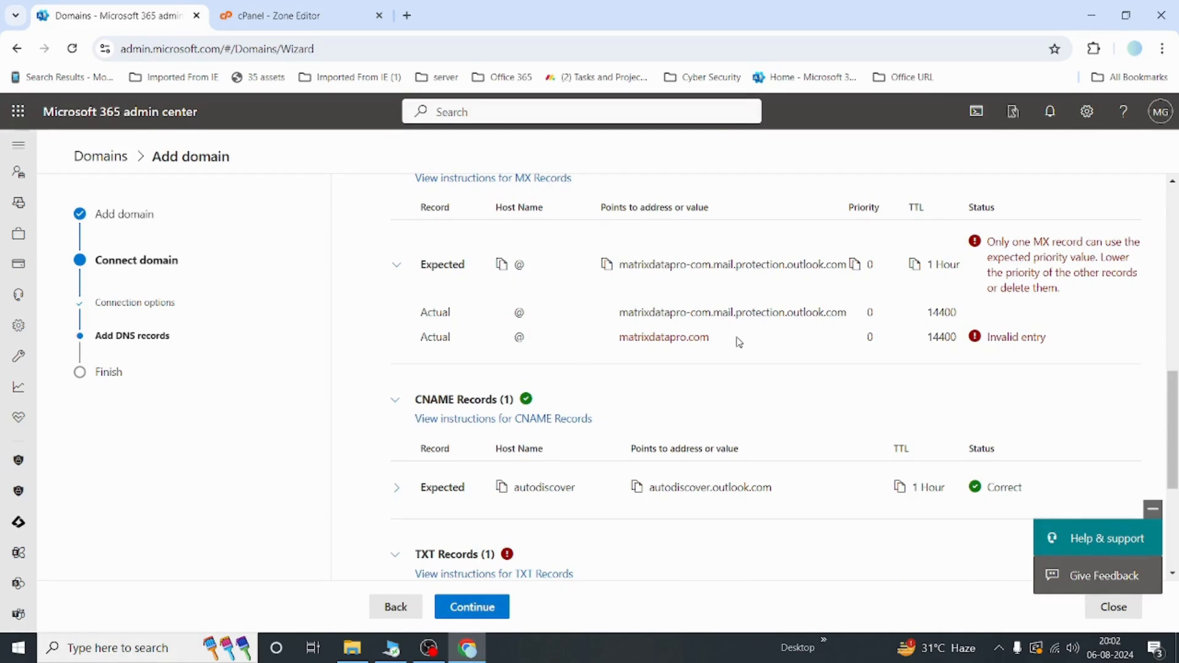
scroll(739, 342, "up", 5)
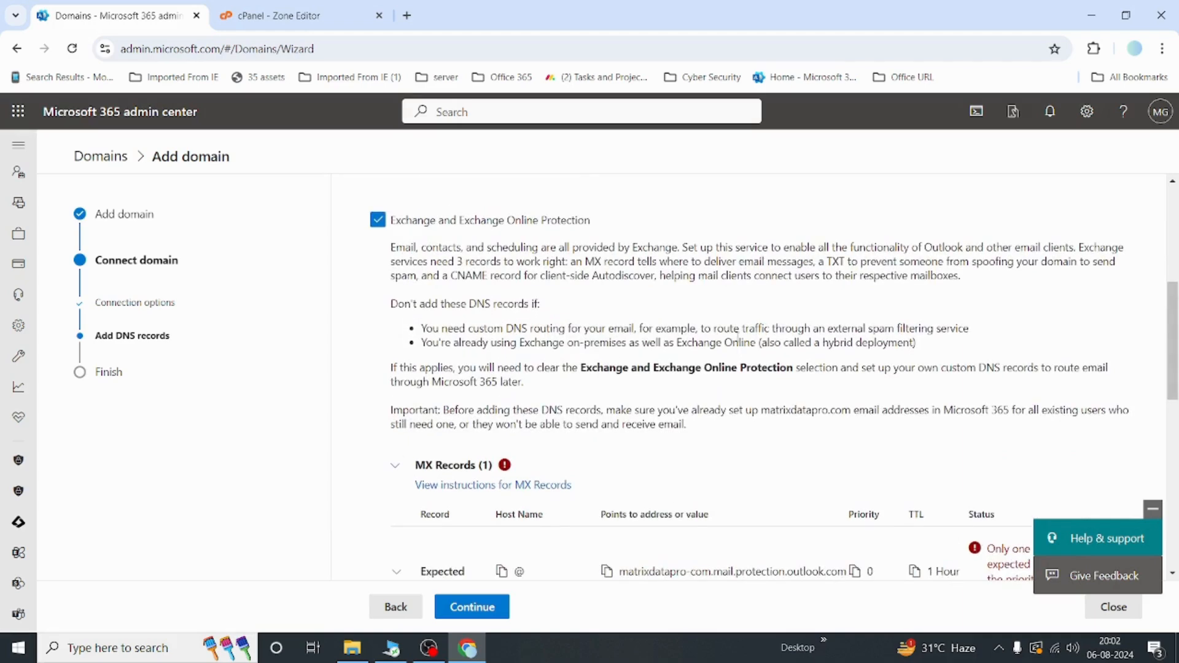
scroll(739, 337, "up", 5)
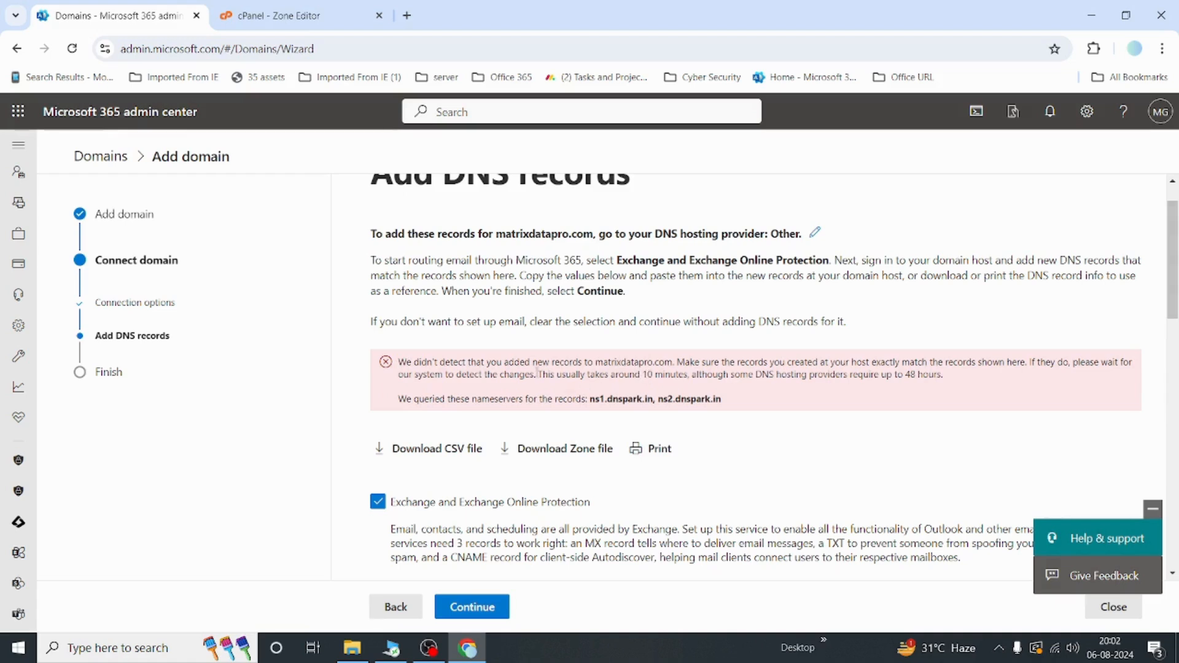
left_click_drag(536, 375, 967, 384)
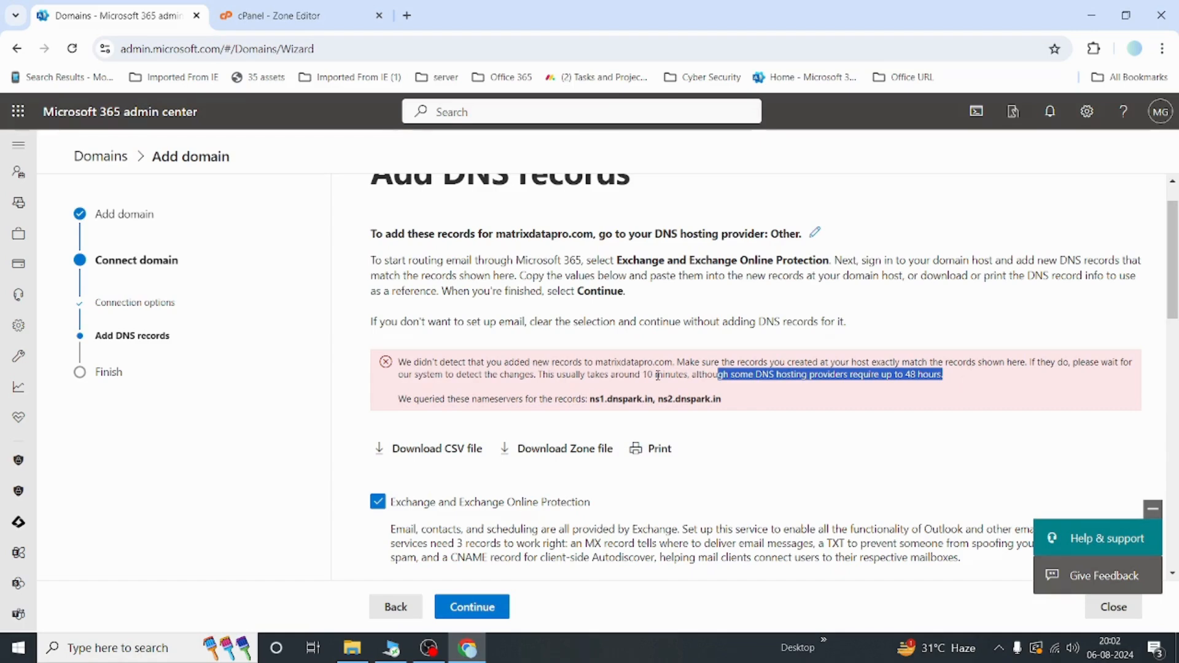
scroll(657, 376, "down", 1)
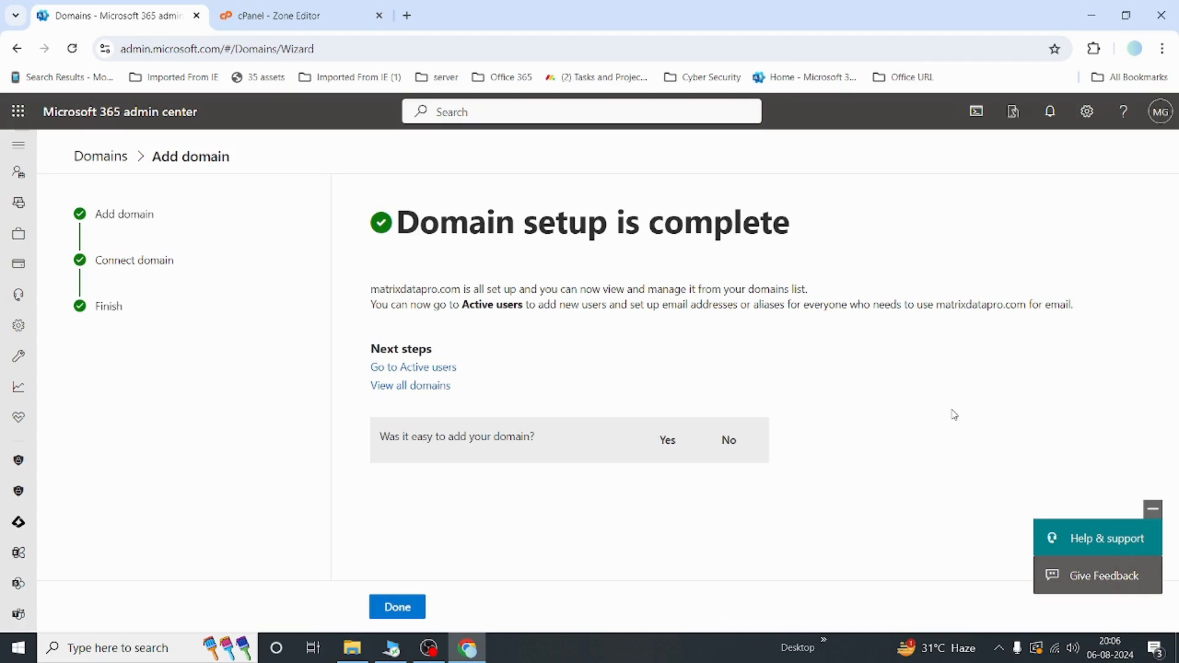
Step: Review the zone records listed in the Zone Editor
left_click(310, 26)
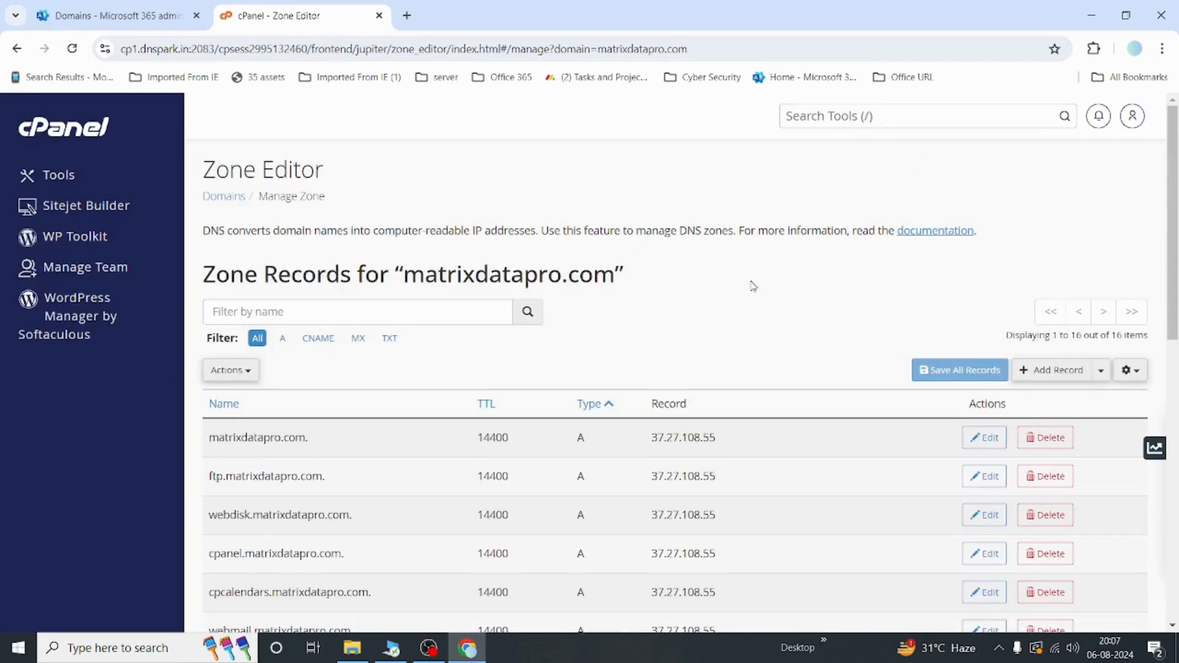
scroll(752, 284, "down", 2)
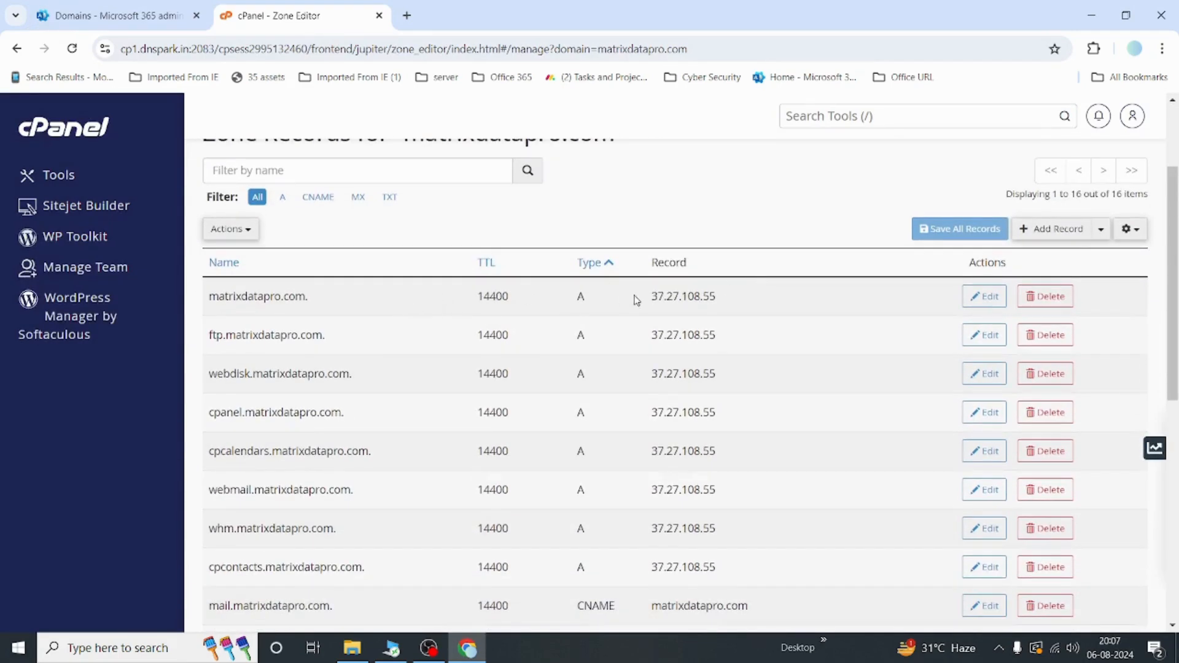
scroll(587, 342, "down", 5)
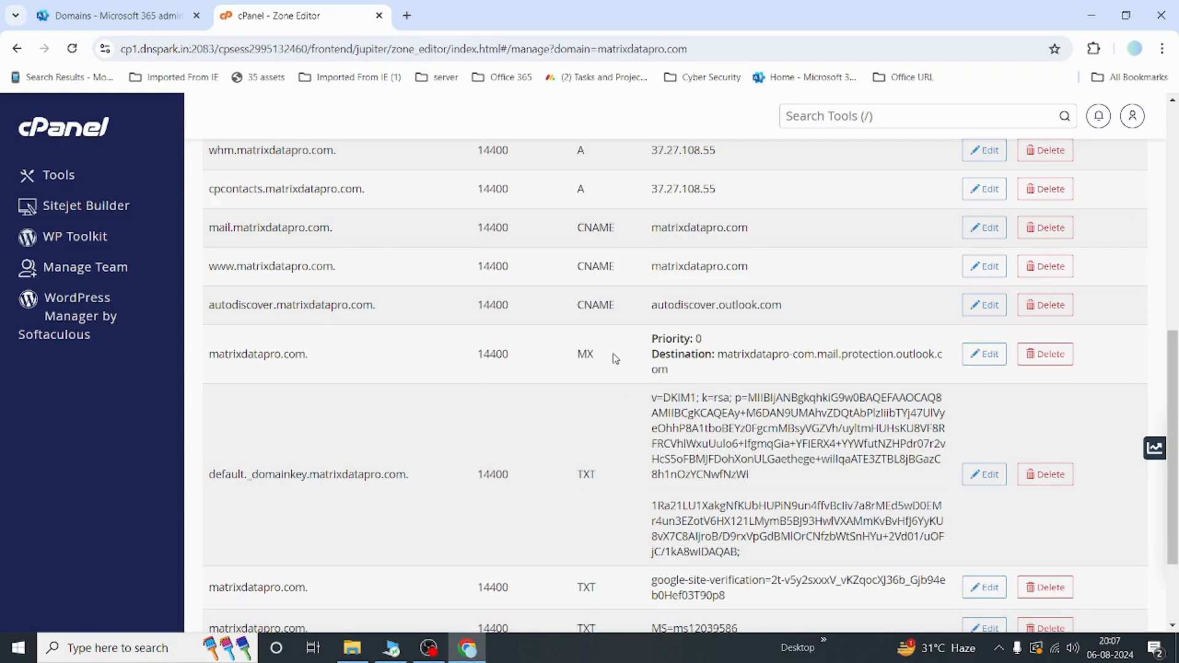
Step: Finish the domain setup and open the DNS records of matrixdatapro.com in the domains list
left_click(117, 24)
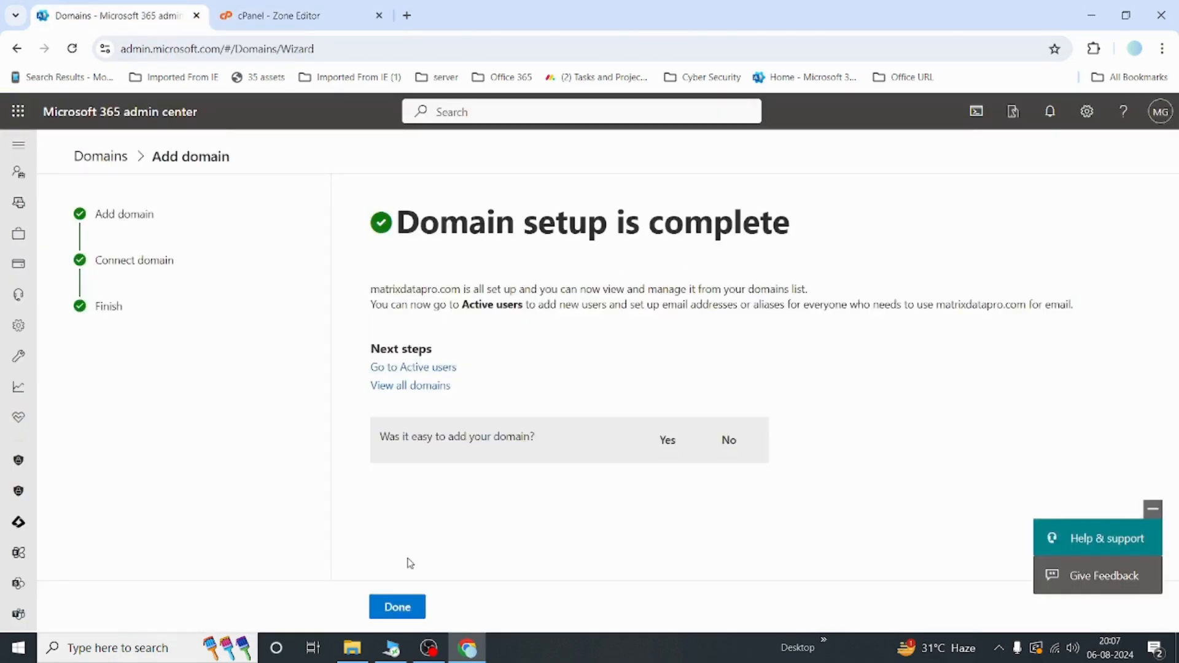
left_click(407, 609)
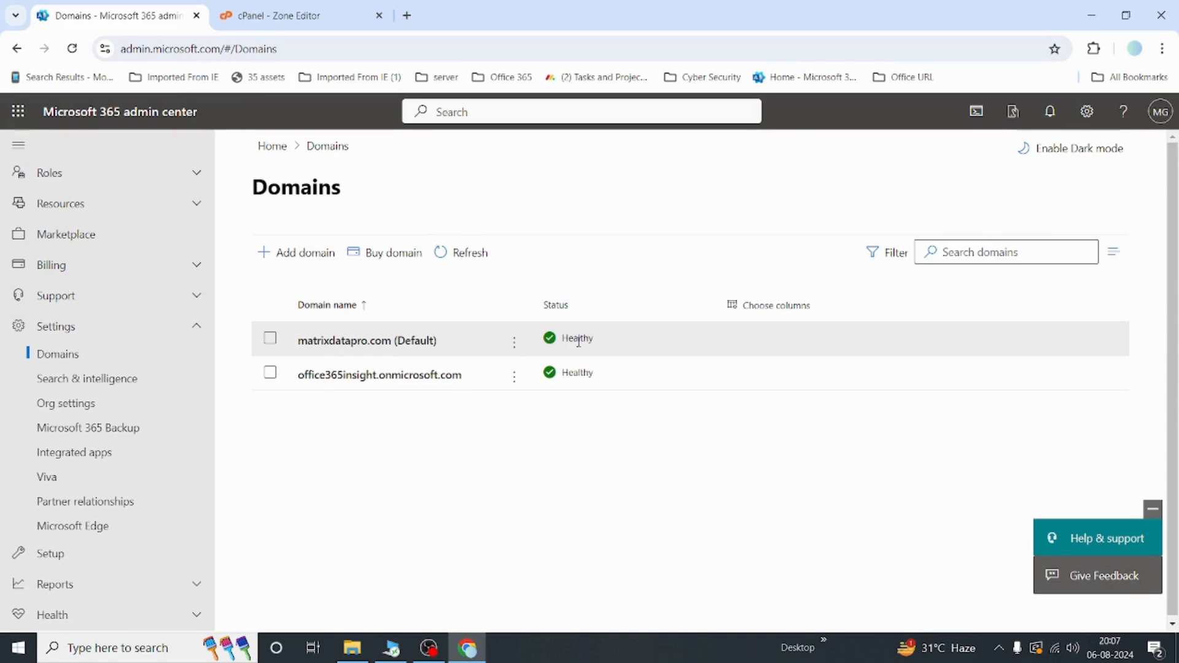
left_click(378, 342)
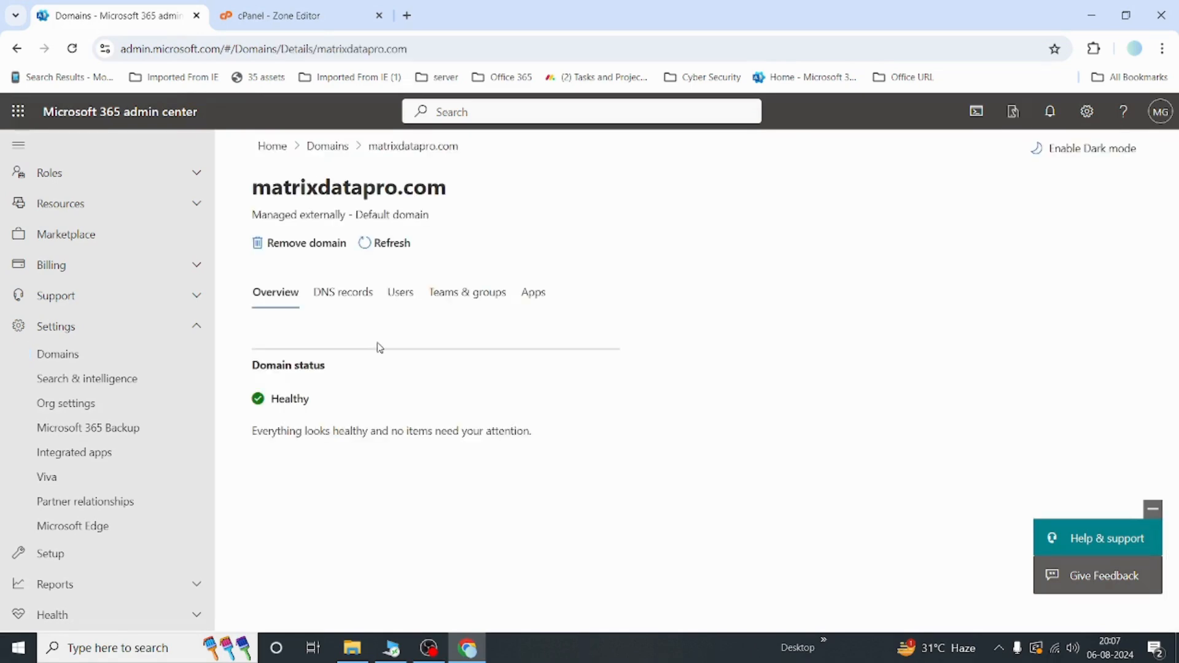
left_click(337, 294)
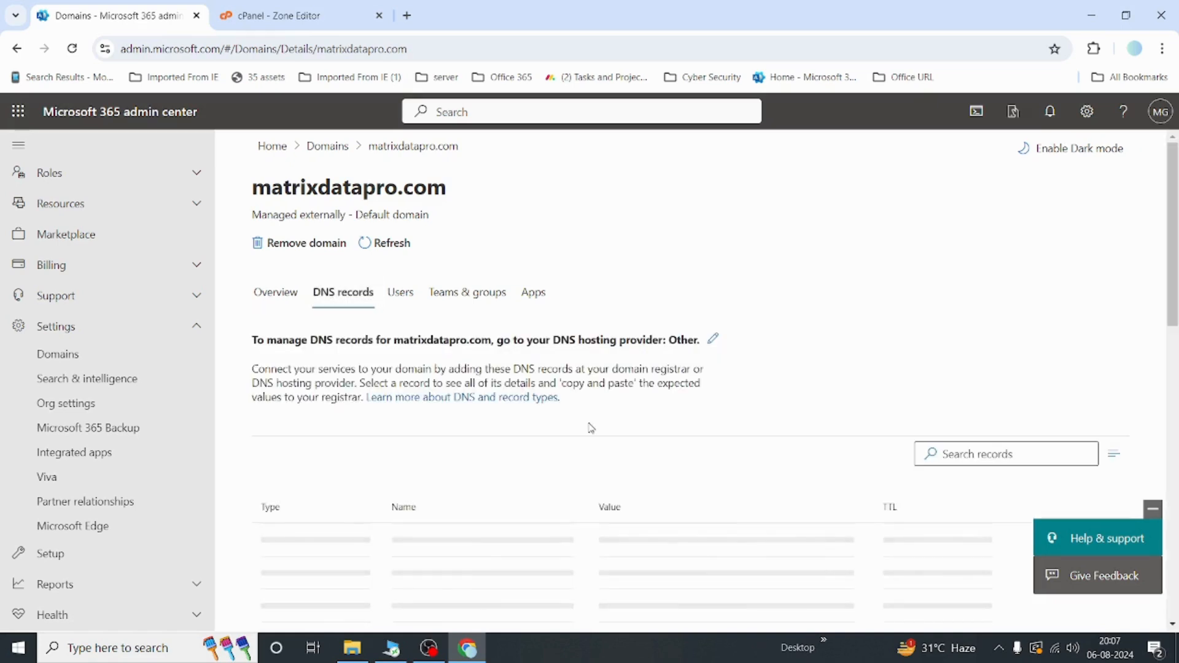
Step: Review the Microsoft Exchange DNS records listed for matrixdatapro.com
scroll(591, 428, "down", 4)
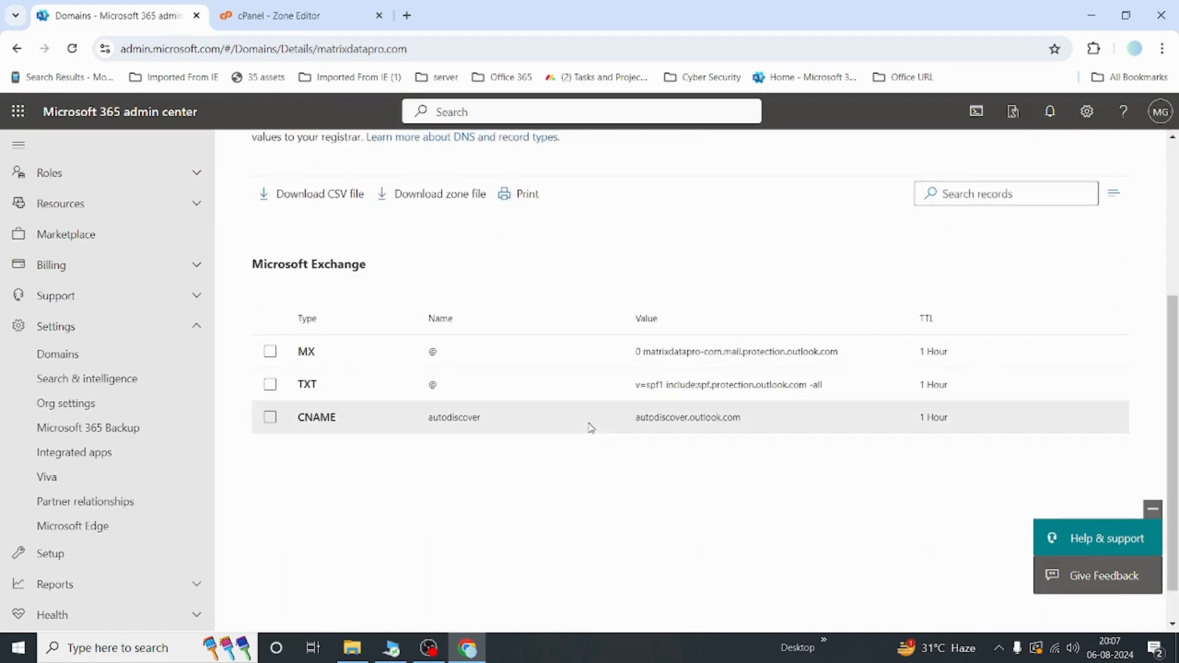
scroll(672, 510, "down", 1)
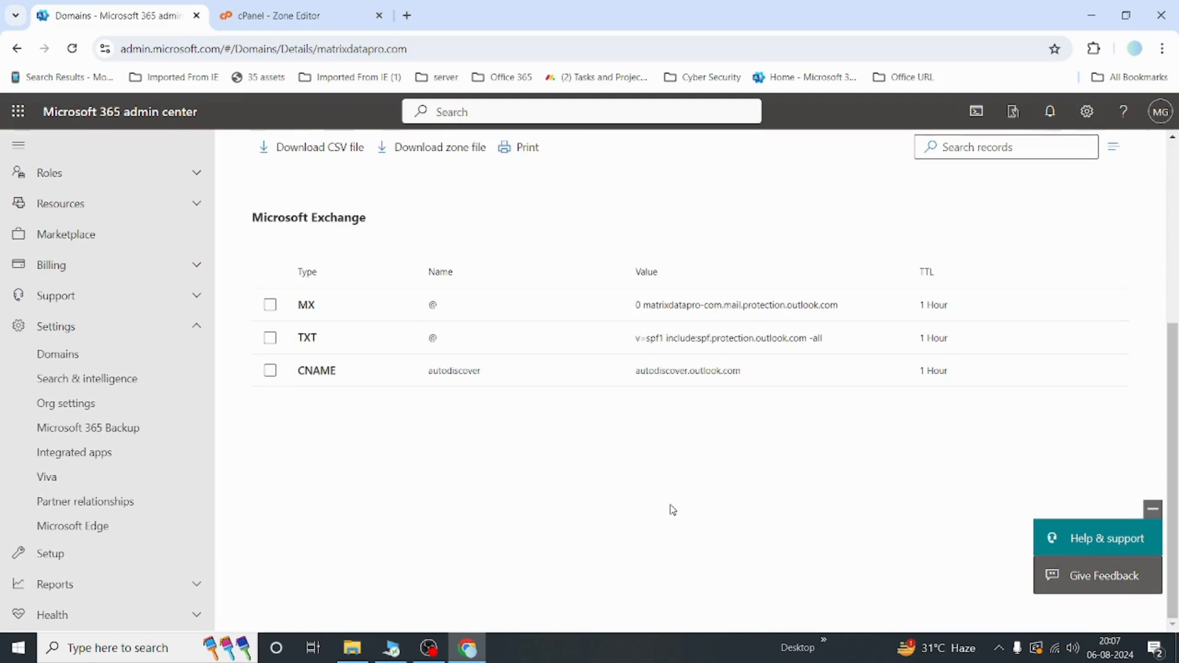
scroll(673, 510, "up", 3)
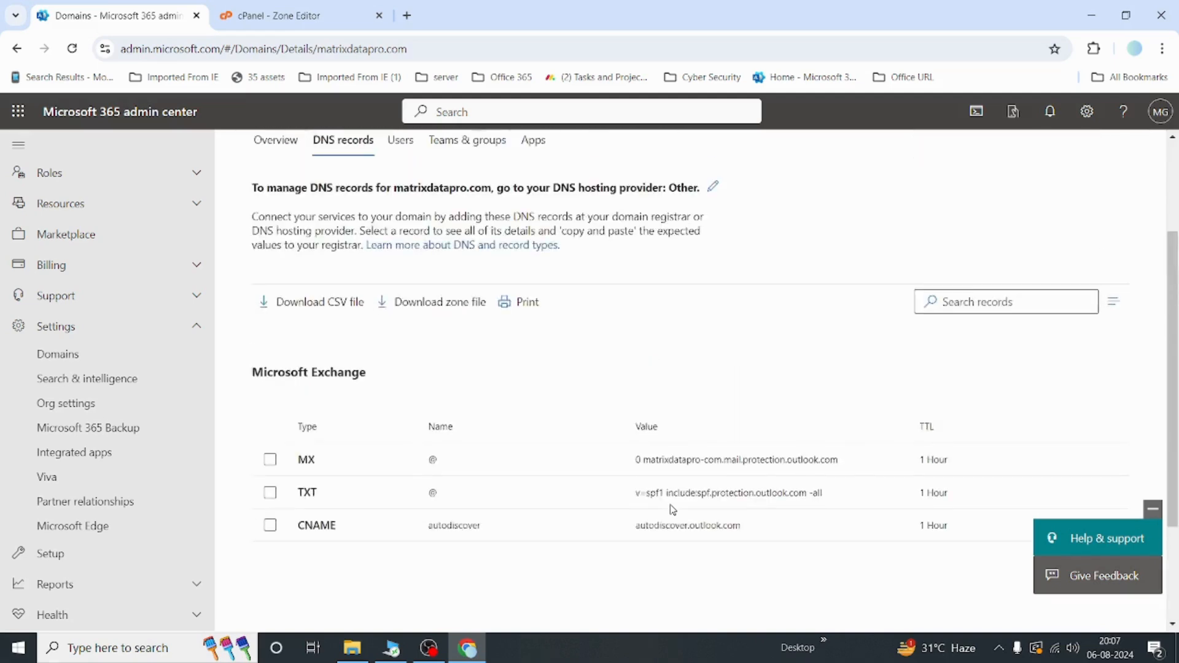
scroll(672, 509, "up", 3)
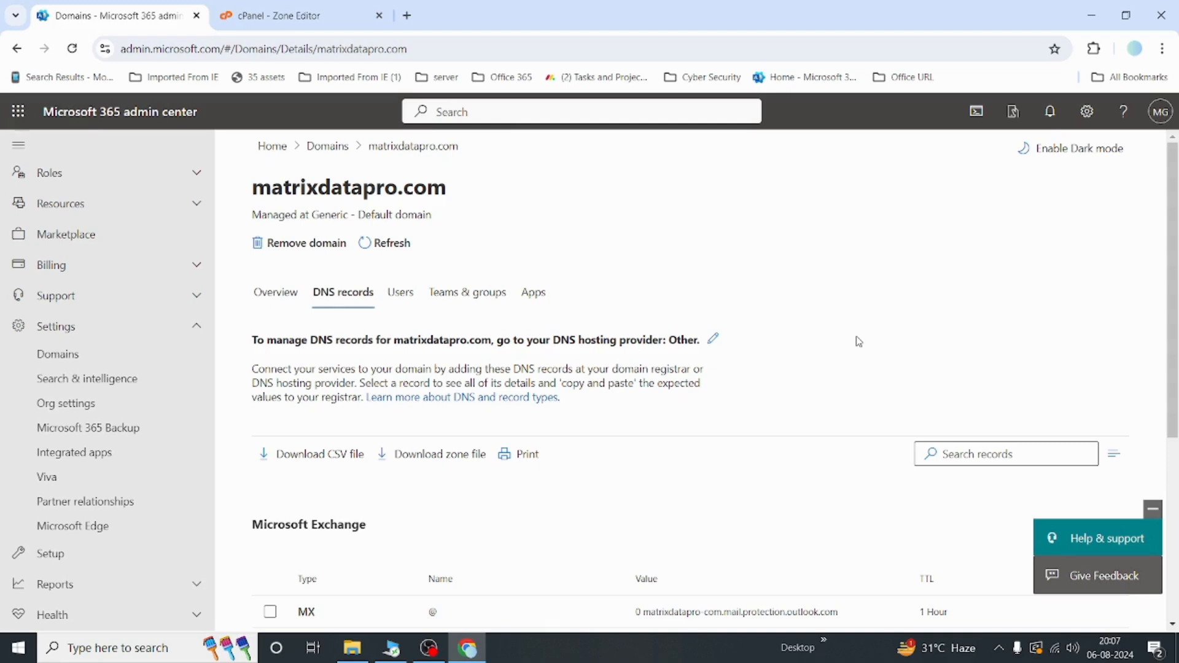
scroll(858, 341, "down", 3)
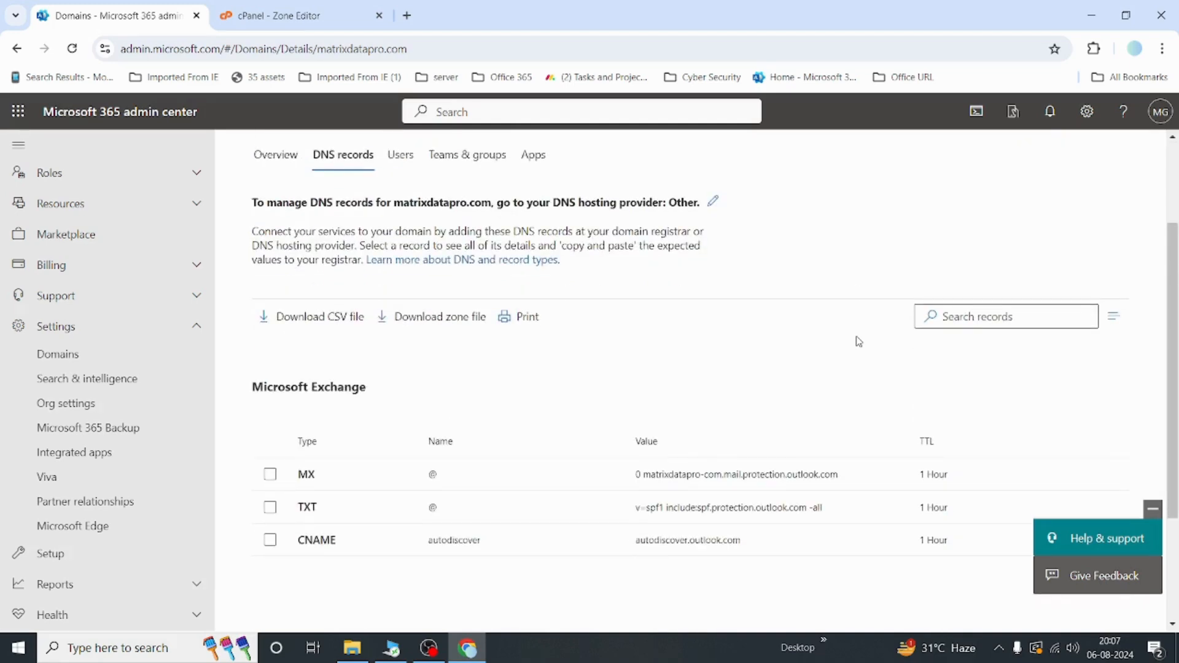
scroll(859, 342, "up", 3)
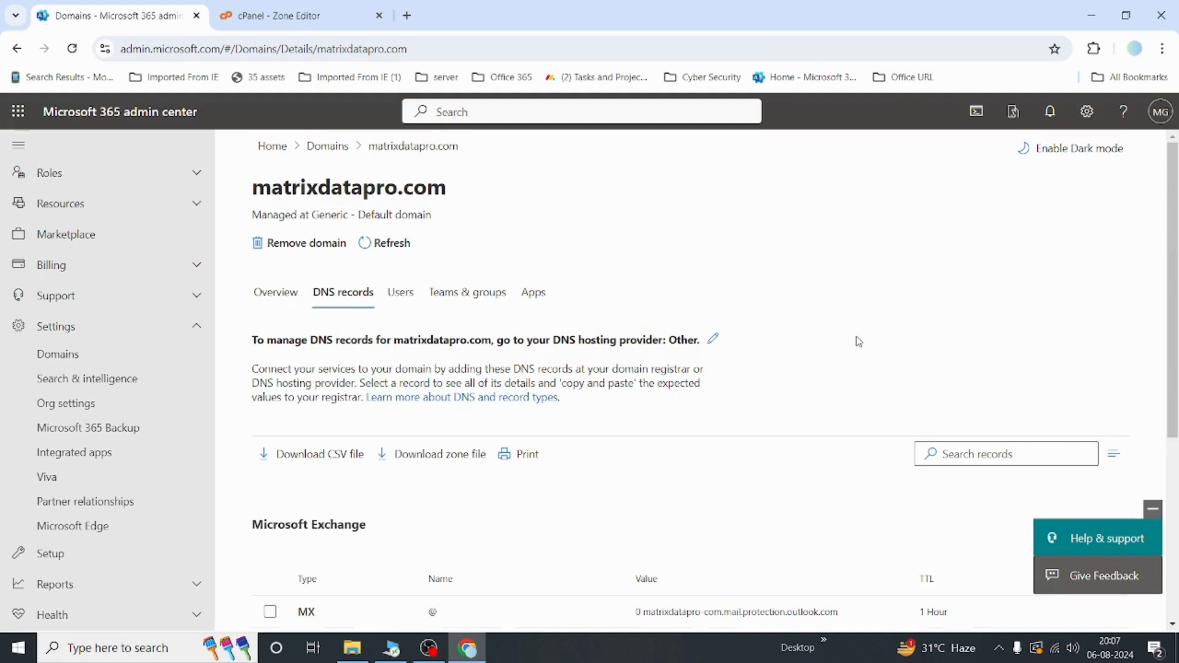